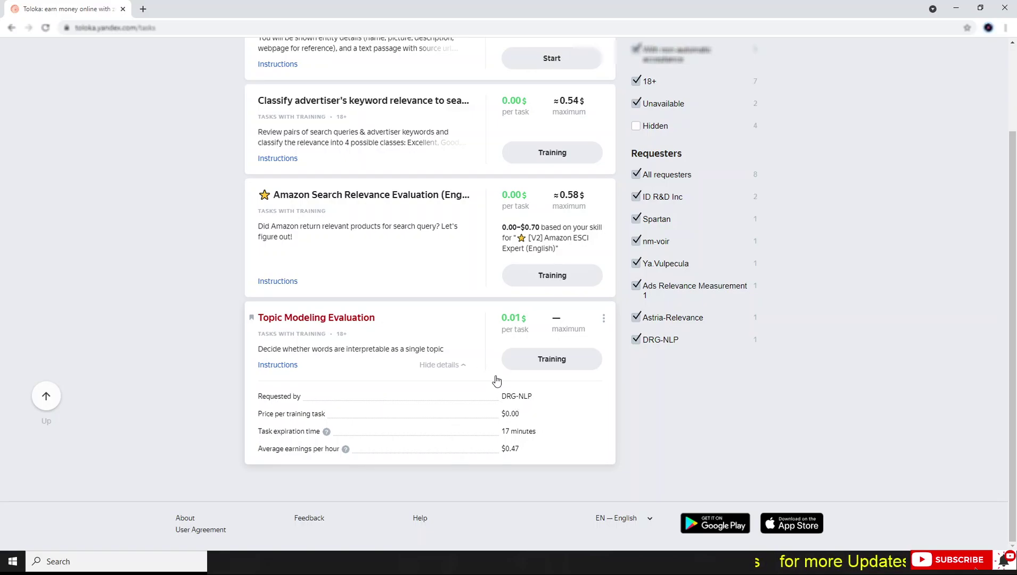
Open the Topic Modeling Evaluation training, review the instructions' animal example words, and close the instructions.
left_click(564, 367)
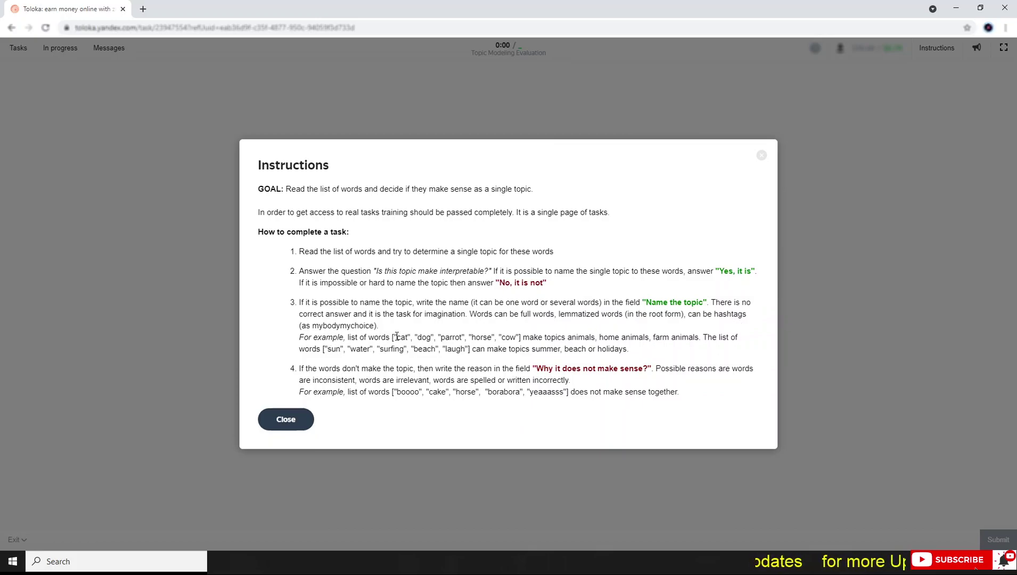
left_click_drag(397, 337, 517, 336)
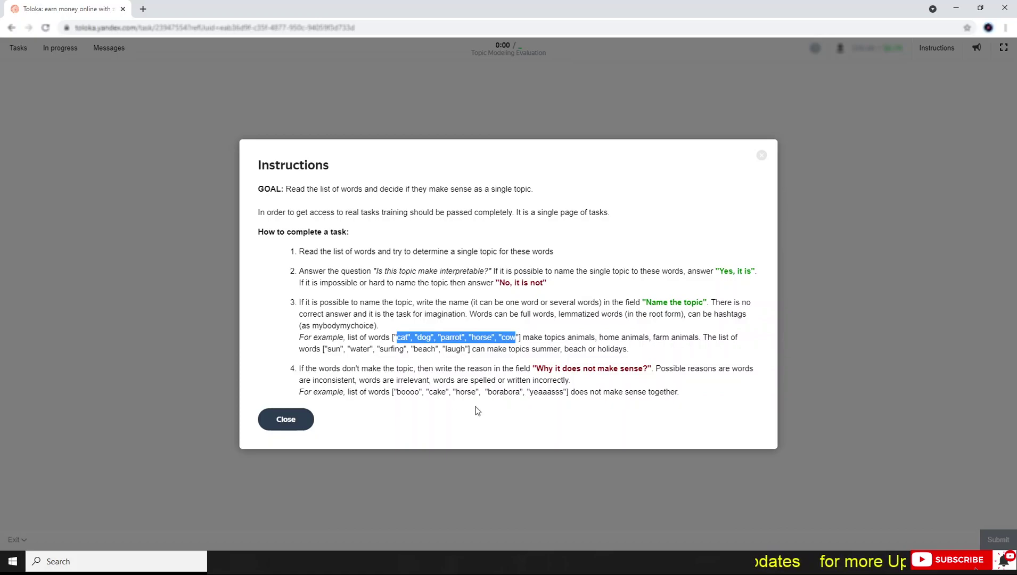
left_click(296, 421)
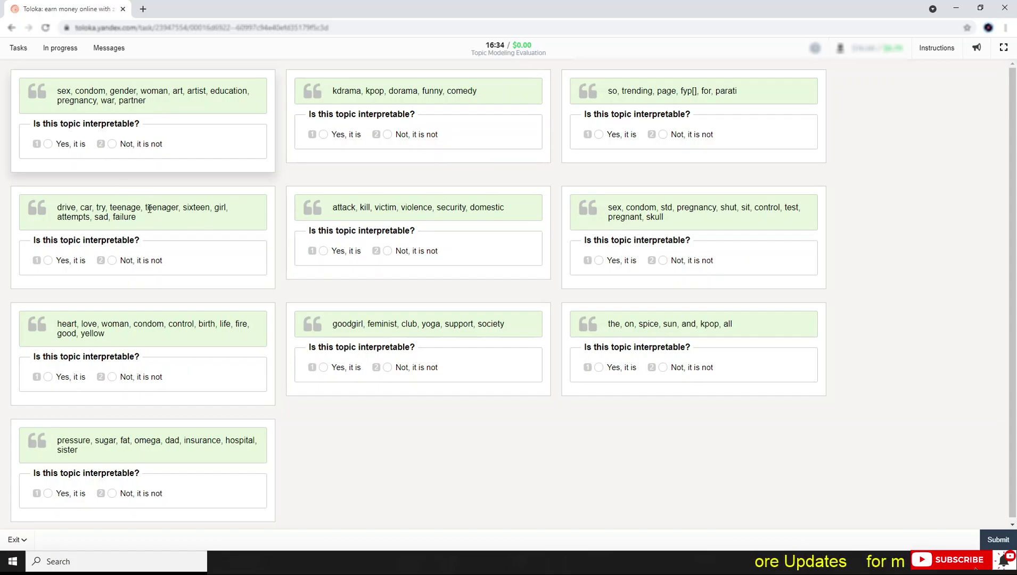
Mark the first word list not interpretable with the reason "doesn't make sense".
left_click(127, 143)
left_click(140, 197)
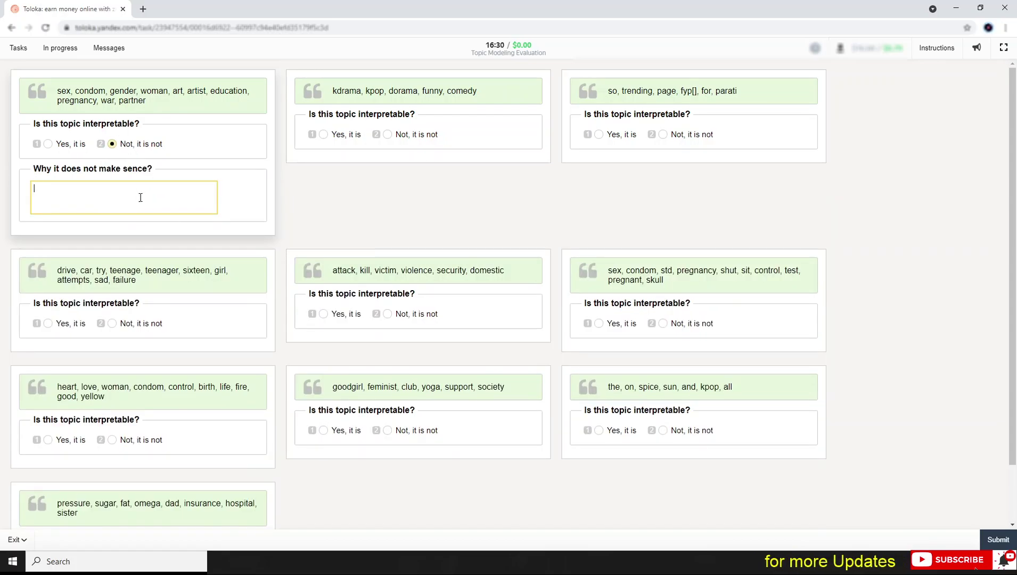
type("does")
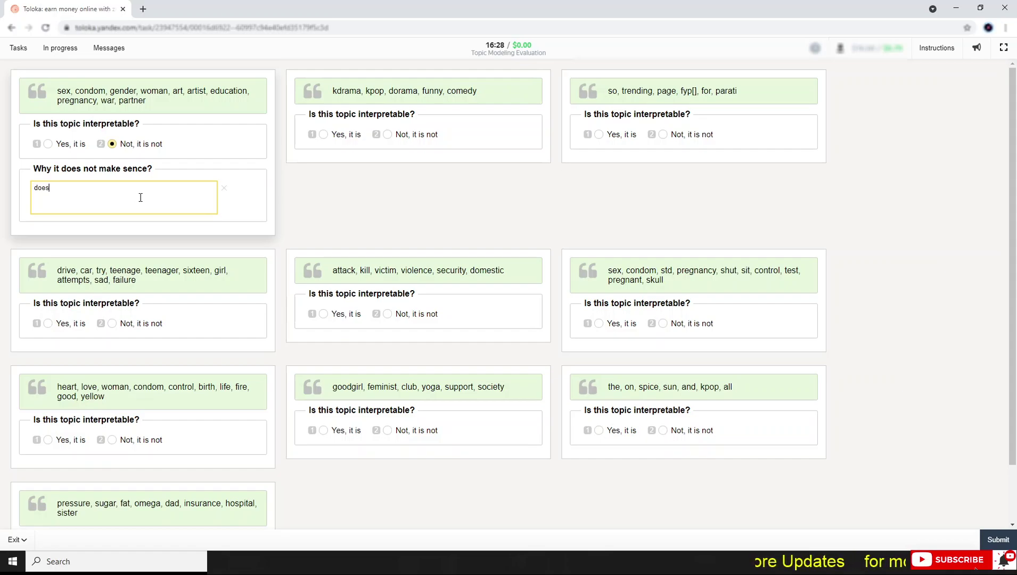
type("n't make sense")
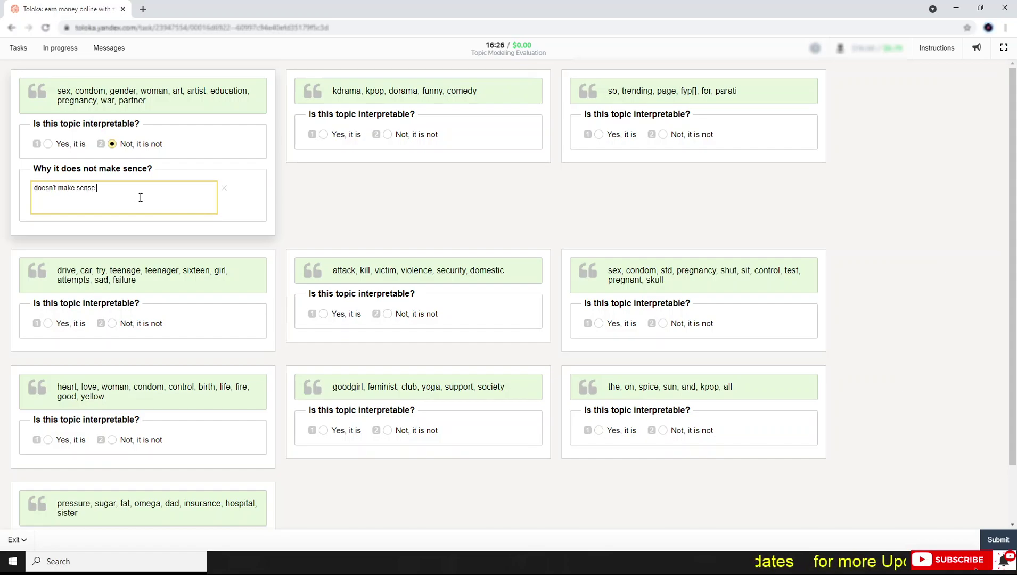
Mark the kdrama list interpretable and name its topic "funny sense".
left_click(344, 140)
left_click(357, 184)
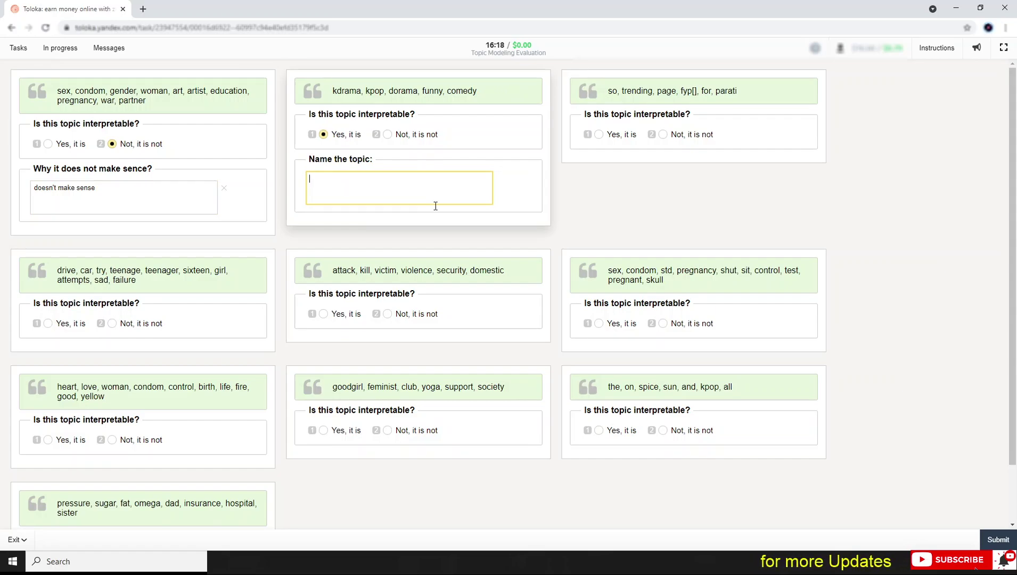
type("funny sense")
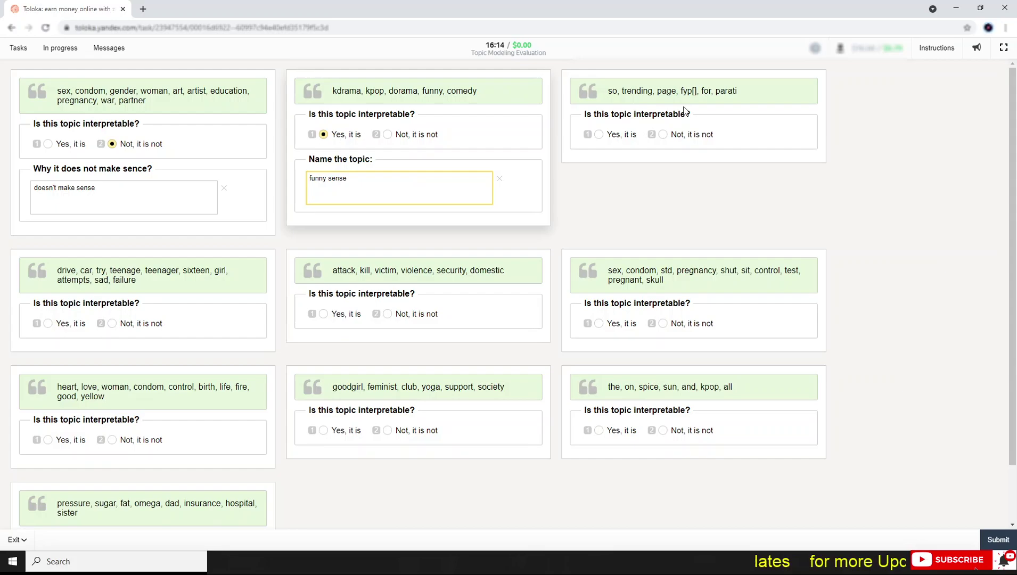
Mark the third list not interpretable, reusing the reason "doesn't make sense".
left_click(680, 138)
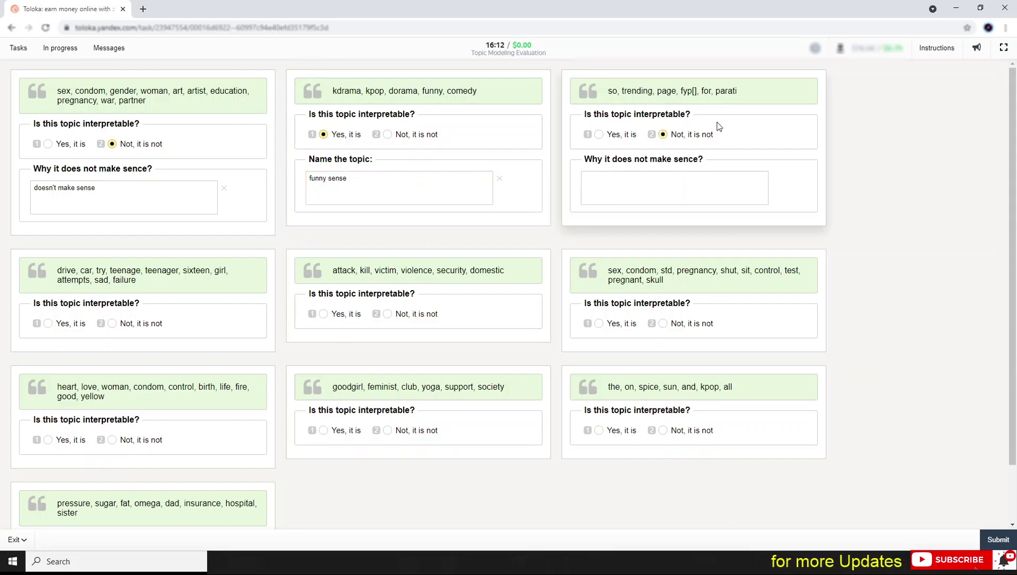
left_click(690, 190)
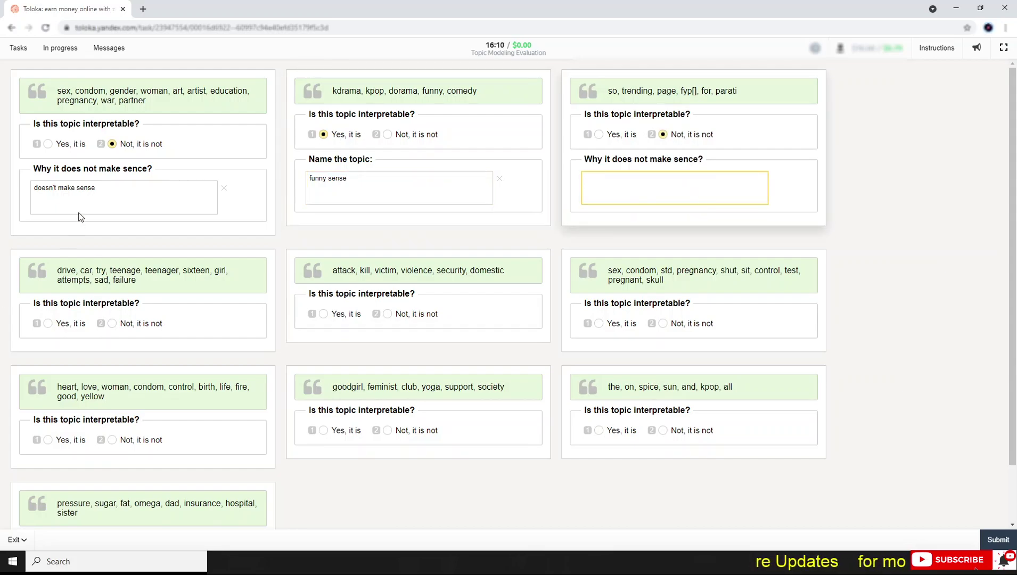
left_click(85, 190)
key("ctrl+a")
key("ctrl+c")
left_click(624, 186)
key("ctrl+v")
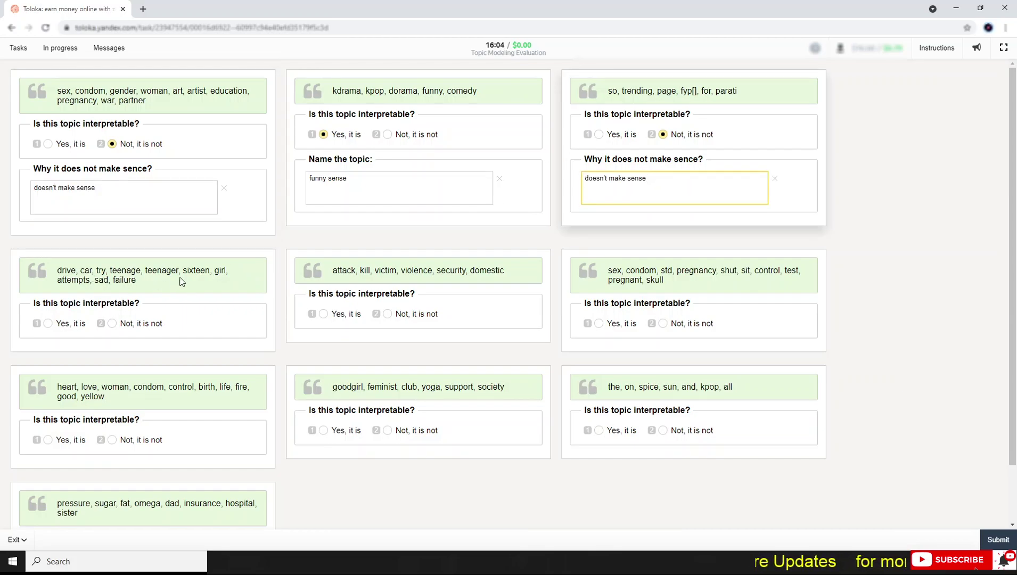
Mark the drive/car list interpretable and name its topic "driving test".
left_click(73, 324)
left_click(107, 375)
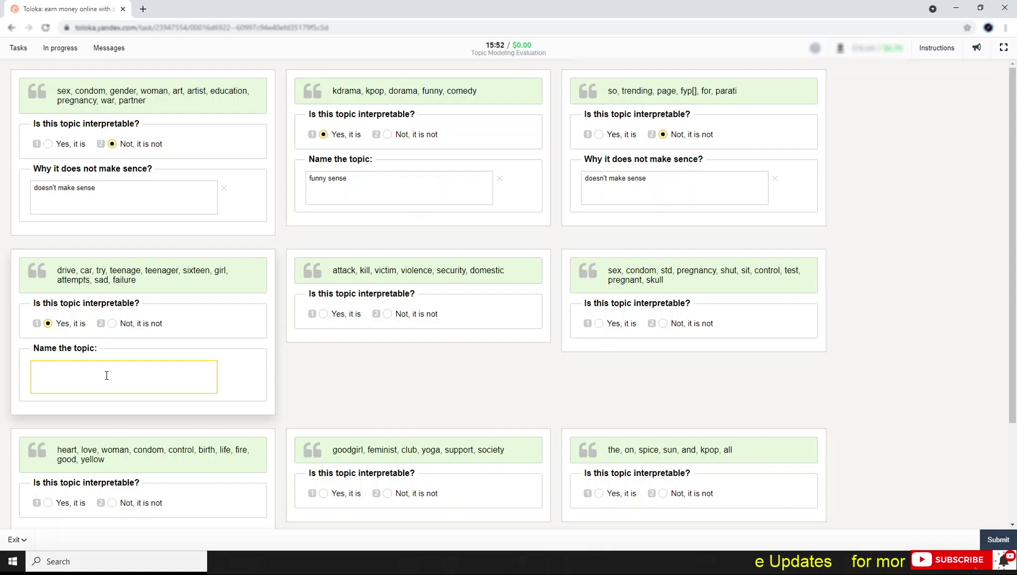
type("driv")
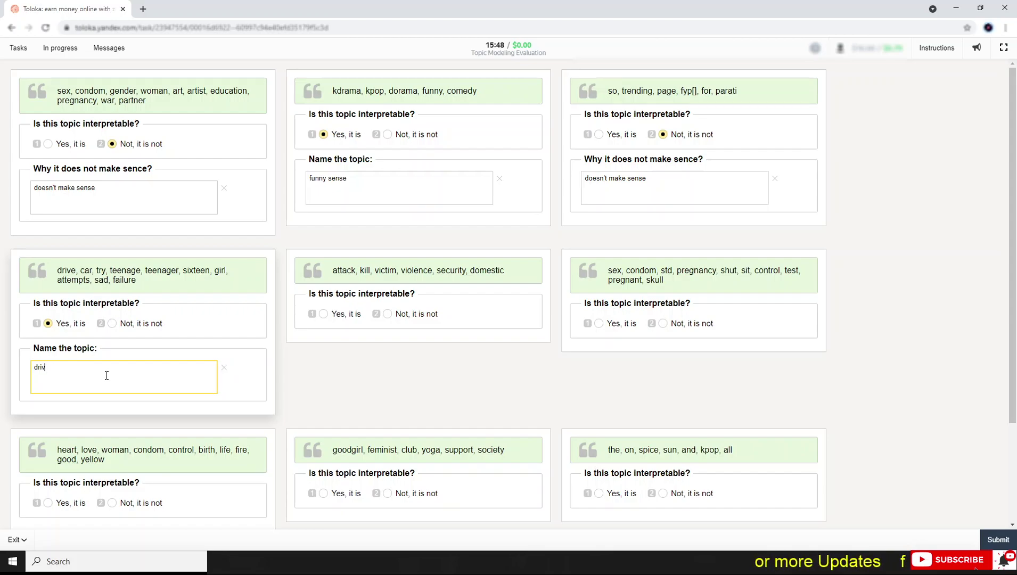
type("ing test")
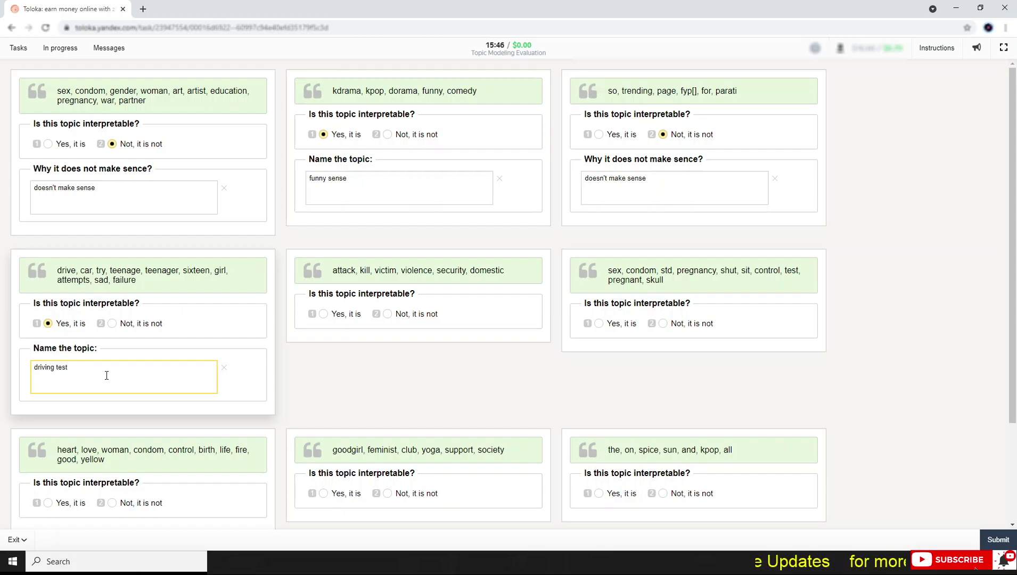
left_click(349, 280)
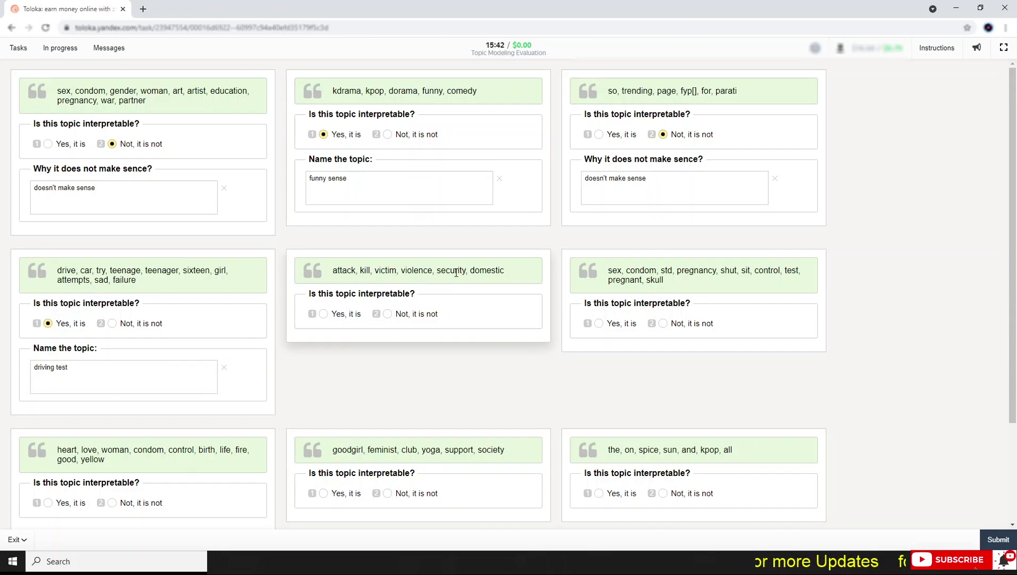
Mark the attack/kill list interpretable and name its topic "domestic violence".
double_click(415, 270)
left_click(325, 314)
left_click(375, 360)
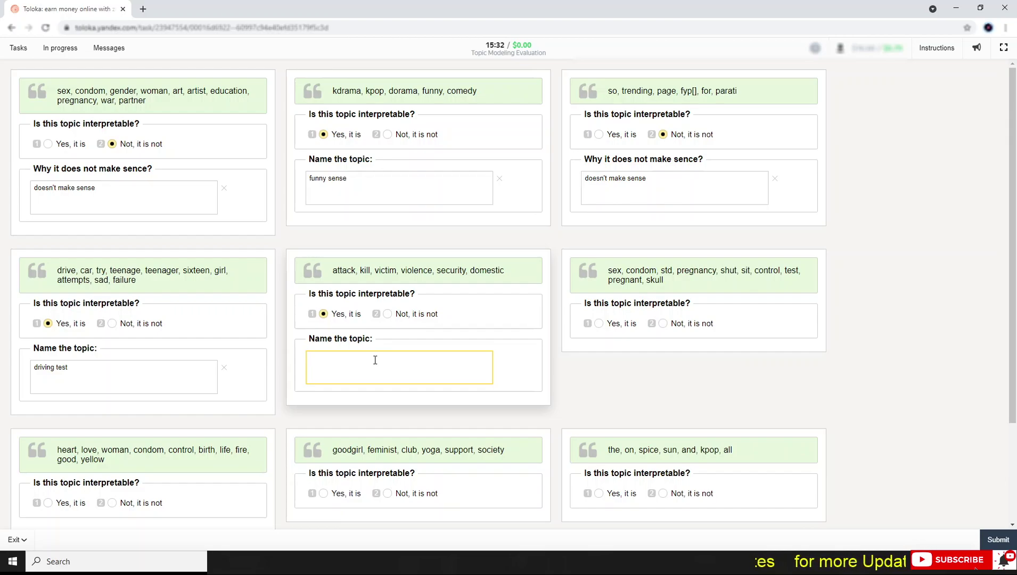
type("cmestic")
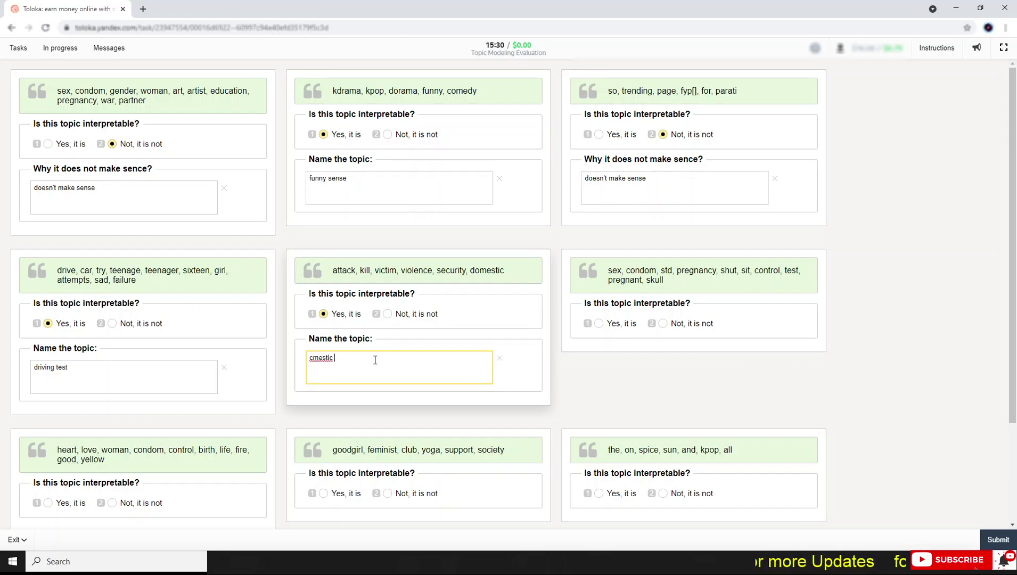
key("BackSpace")
key("BackSpace")
key("BackSpace")
key("BackSpace")
key("BackSpace")
key("BackSpace")
key("BackSpace")
type("dome")
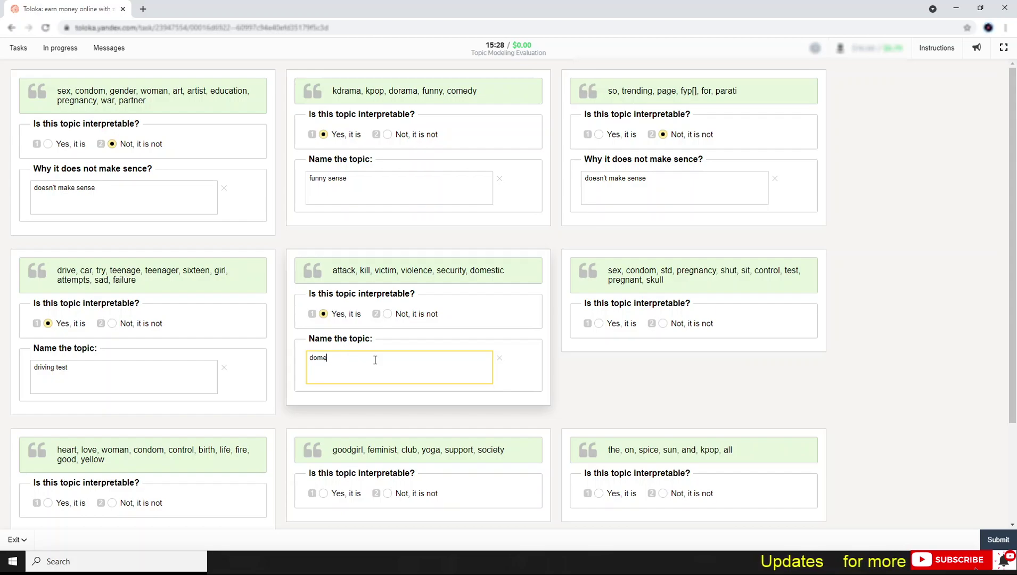
type("stic ")
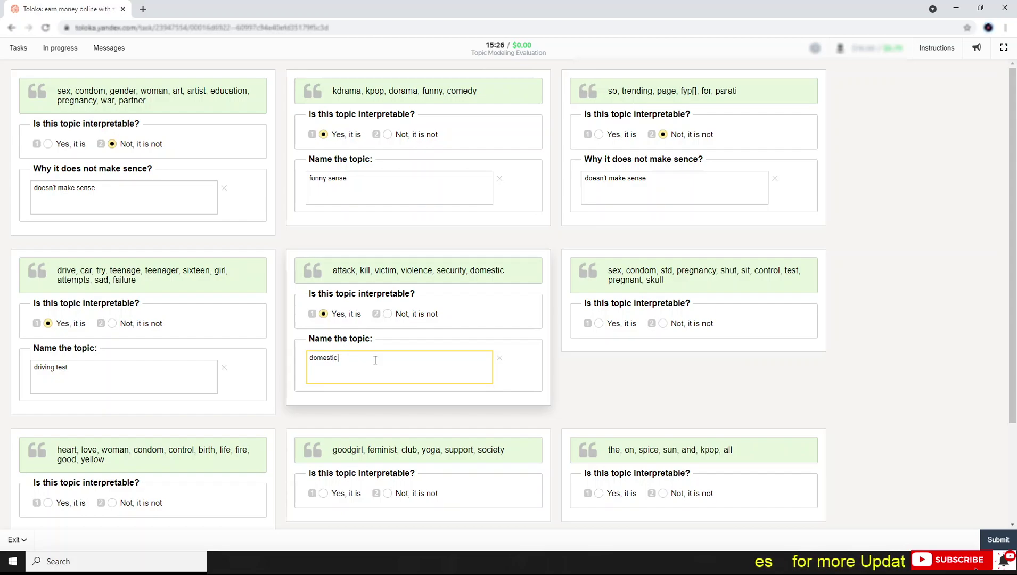
type("violence")
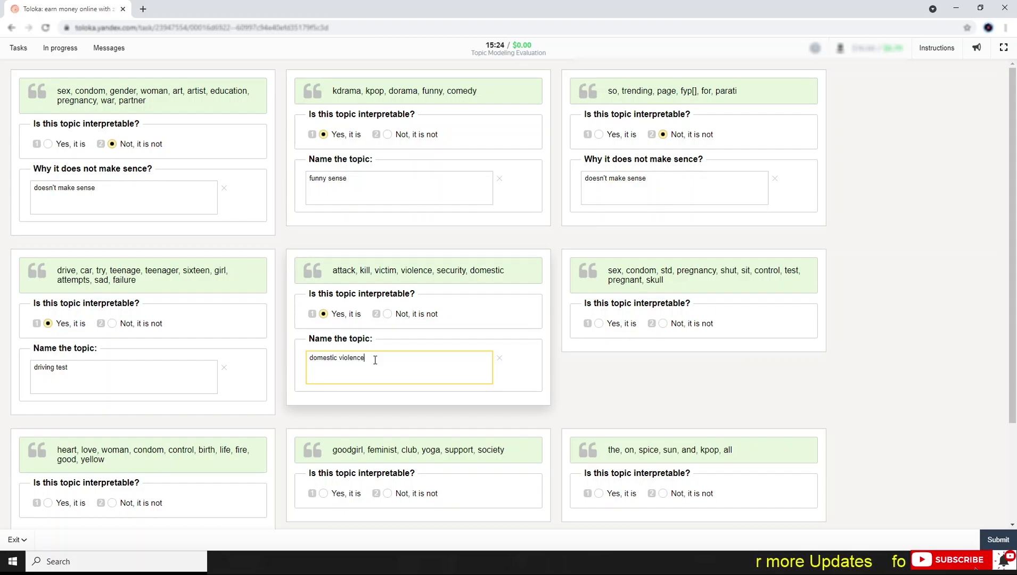
left_click(664, 299)
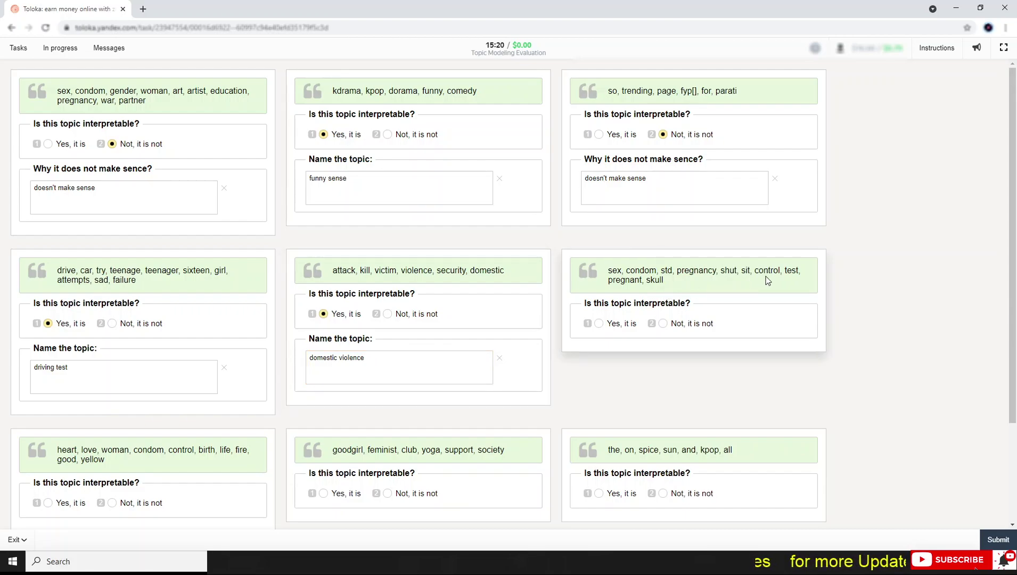
Mark the sex/condom/std list not interpretable with the pasted reason "doesn't make sense".
double_click(695, 271)
double_click(729, 271)
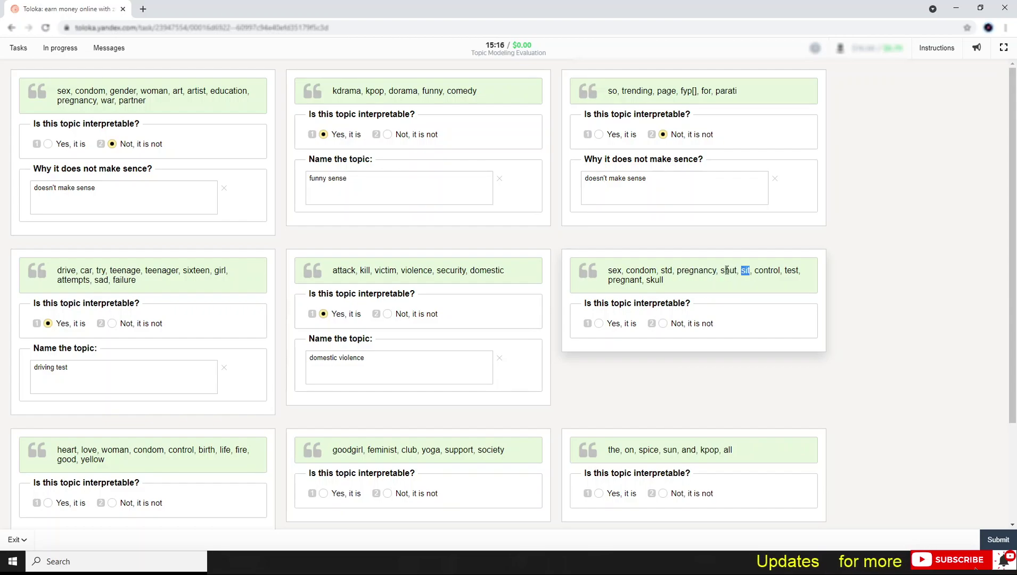
left_click_drag(721, 271, 753, 270)
scroll(733, 259, "down", 3)
left_click(691, 199)
left_click(621, 252)
key("ctrl+v")
Mark the heart/love list interpretable and name its topic "new birth".
left_click(91, 329)
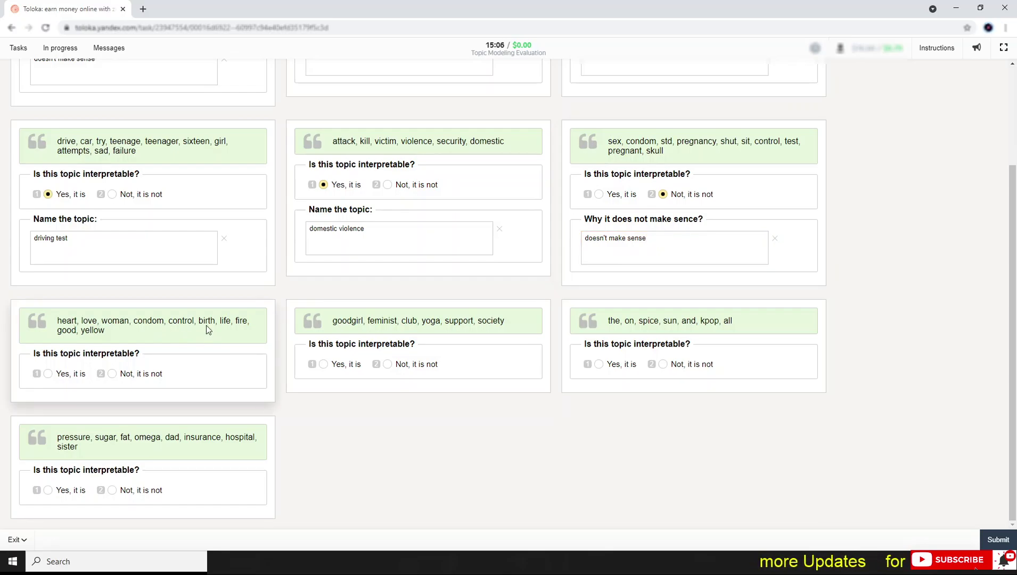
left_click(67, 374)
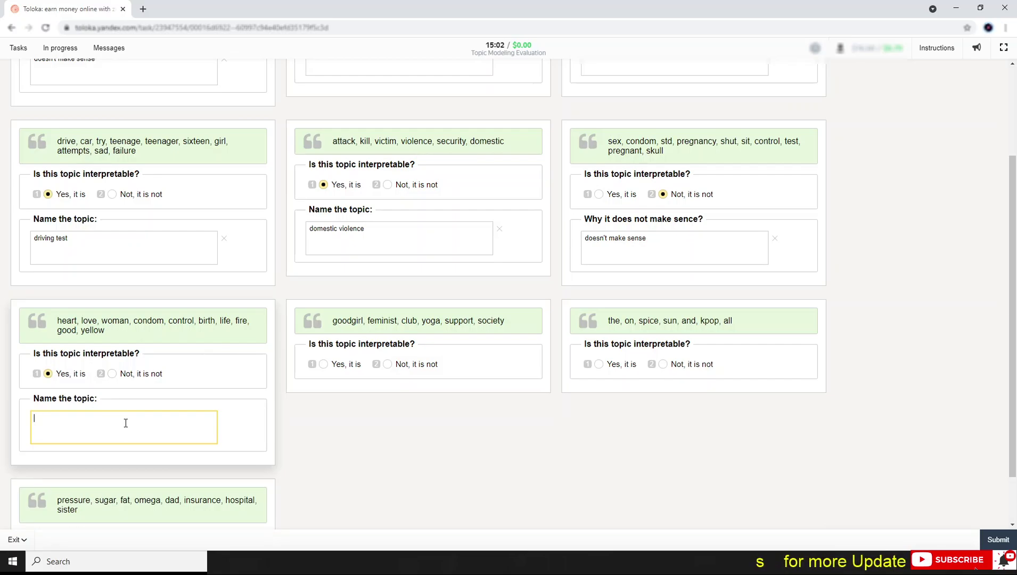
type("new birth")
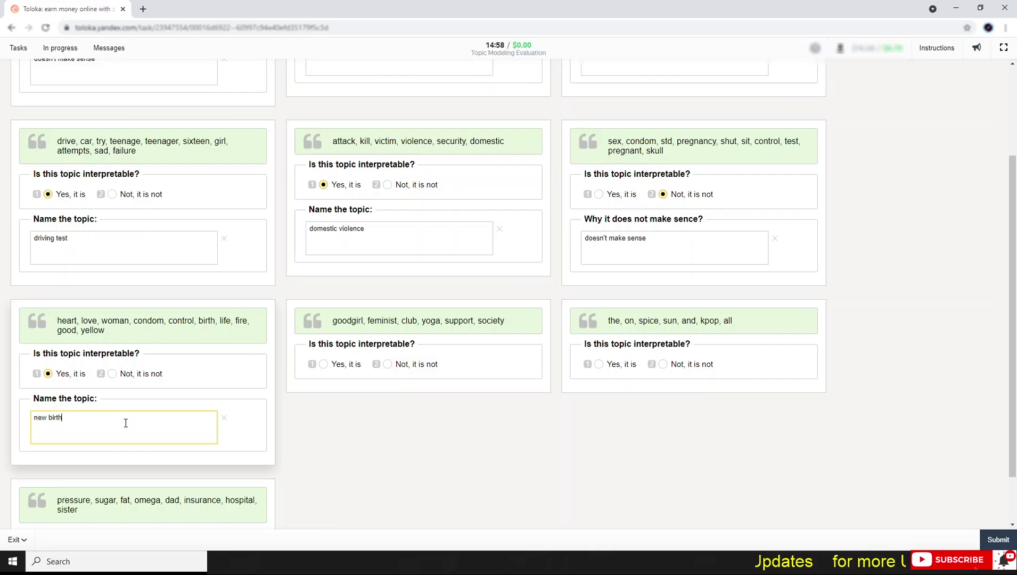
left_click(347, 321)
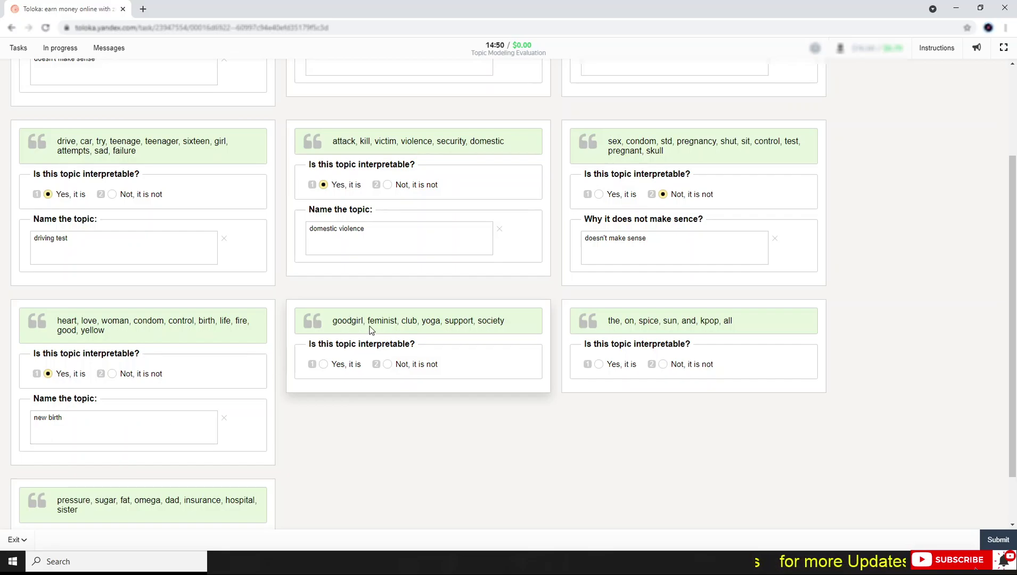
Answer 'Yes, it is' for the goodgirl/feminist card and enter the topic name "girls thinking".
left_click(340, 366)
left_click(374, 416)
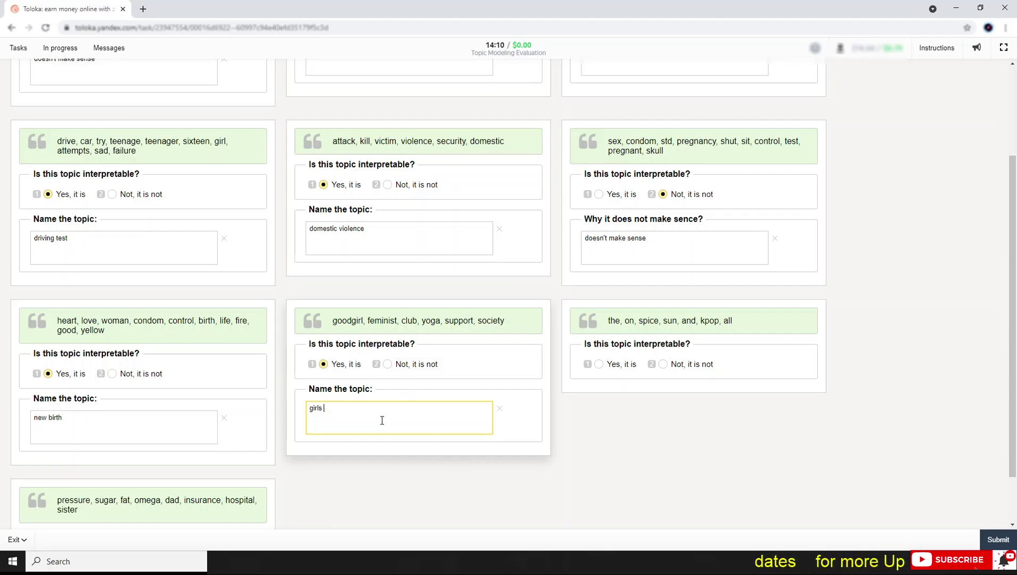
type("thinking")
key("BackSpace")
key("BackSpace")
key("BackSpace")
type("ing")
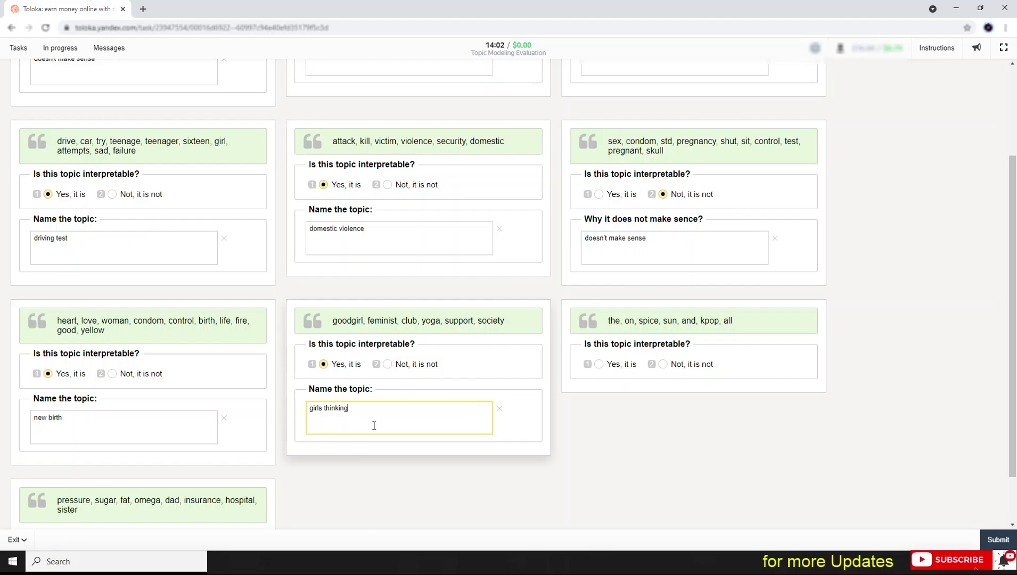
scroll(369, 325, "down", 1)
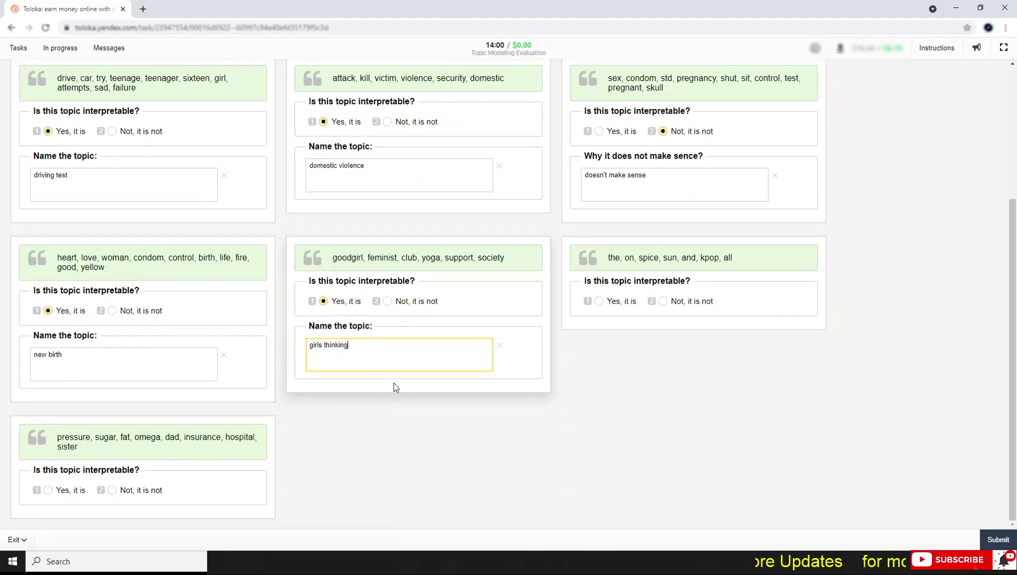
left_click(625, 258)
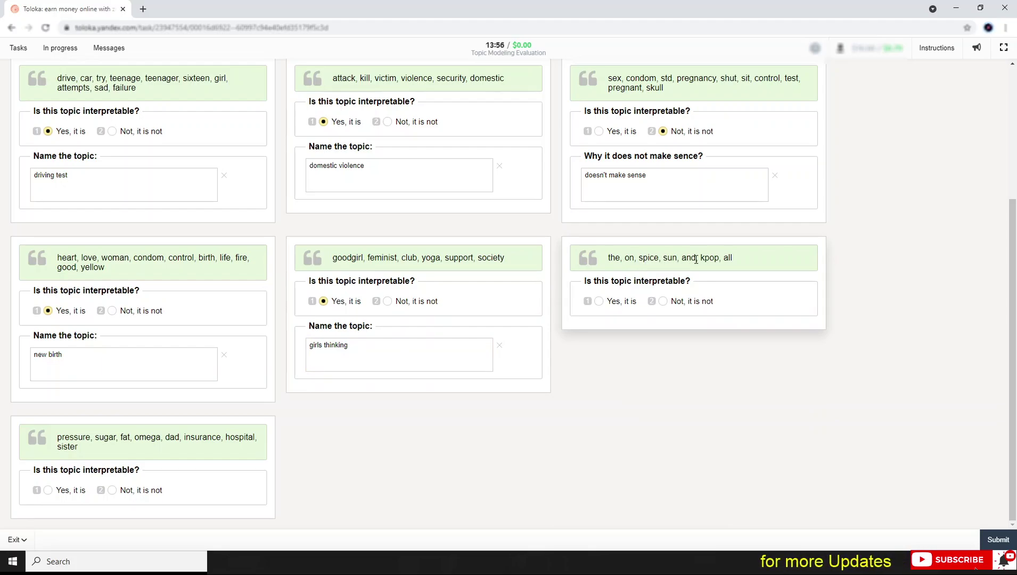
Mark the the/on/spice/kpop list not interpretable with the pasted reason "doesn't make sense".
left_click(703, 302)
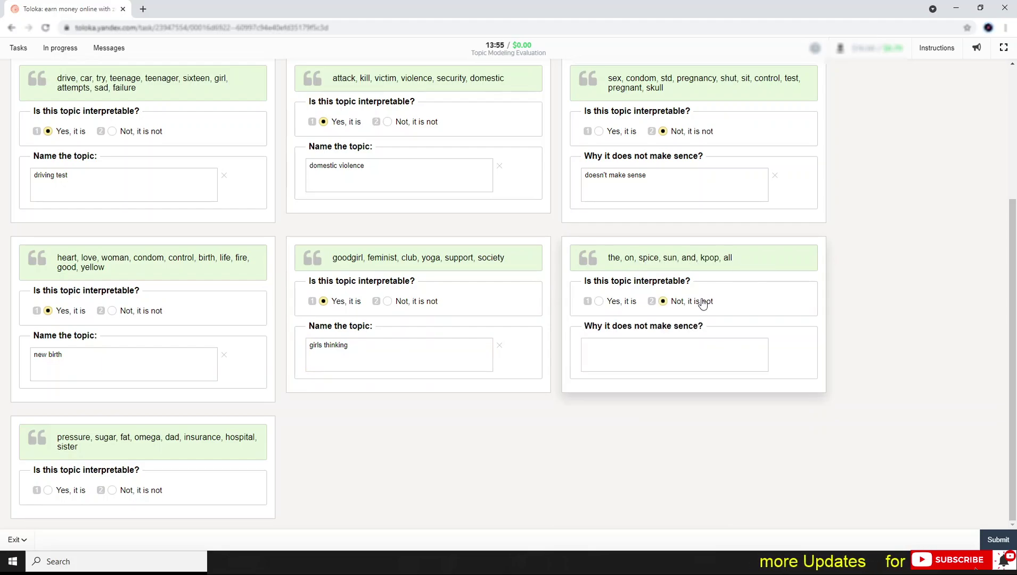
double_click(629, 258)
double_click(648, 258)
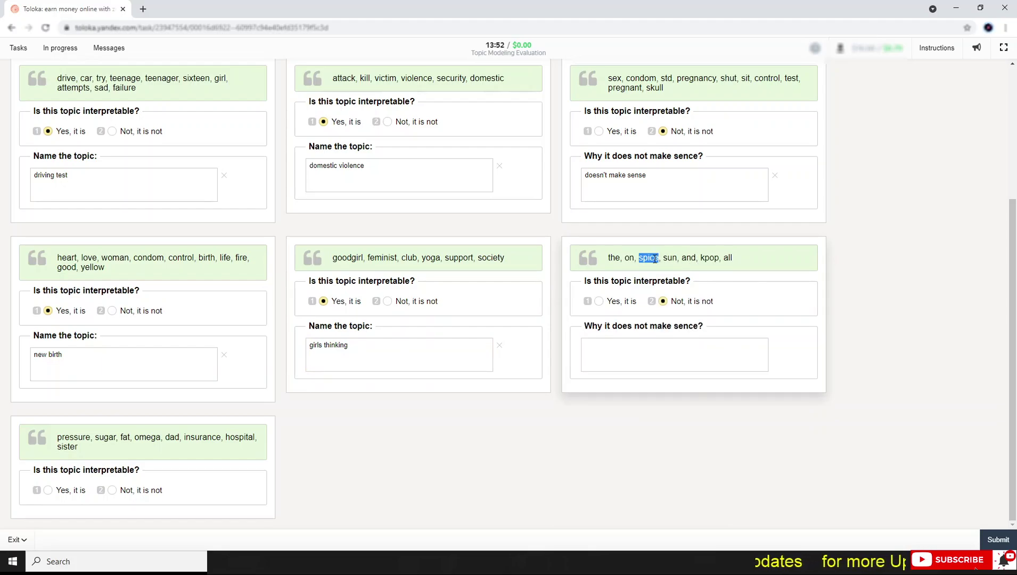
double_click(688, 258)
double_click(709, 258)
left_click(654, 349)
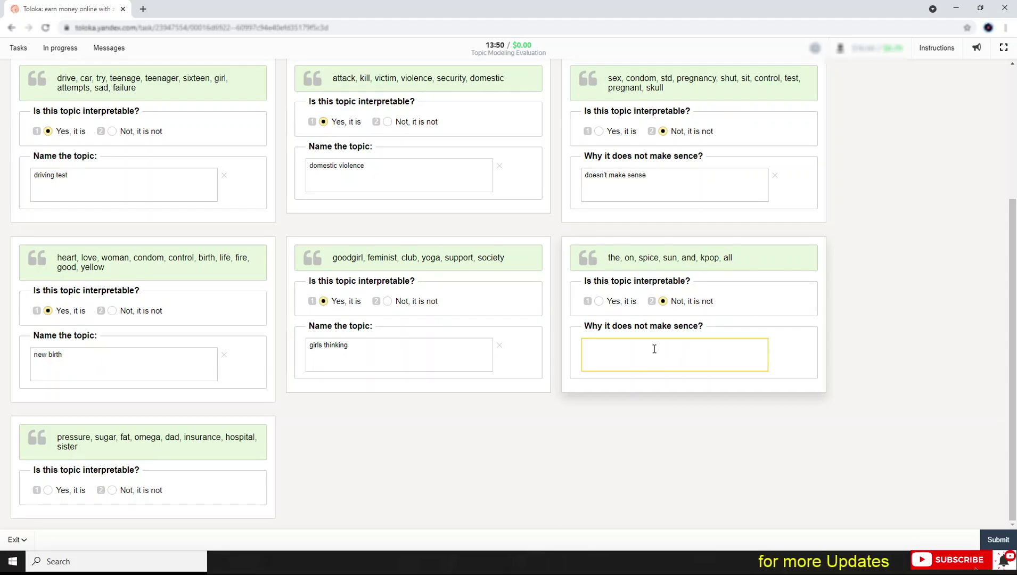
type("doesn't make sense")
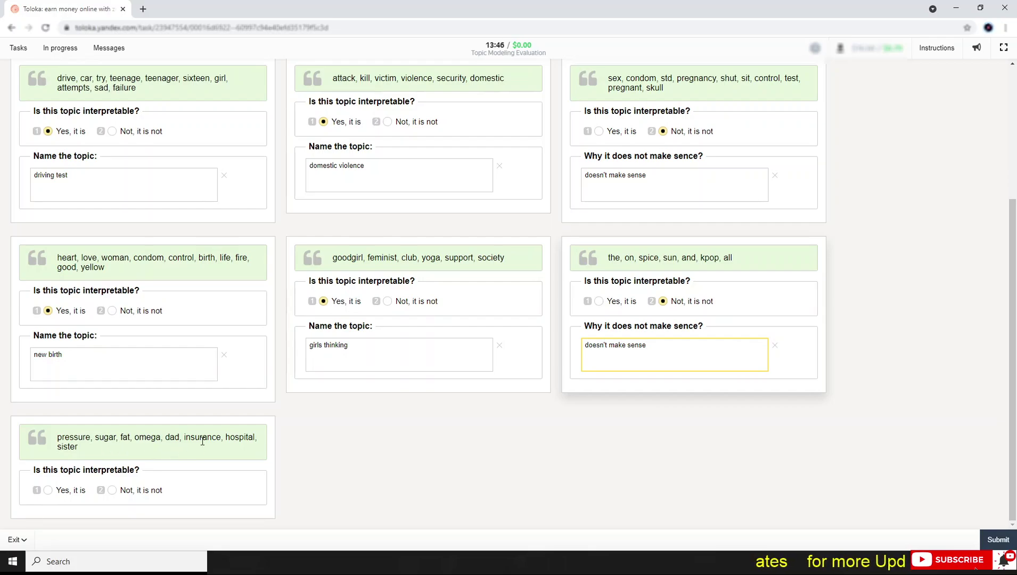
Mark the pressure/sugar list as interpretable.
left_click(73, 490)
scroll(150, 449, "down", 1)
left_click(126, 471)
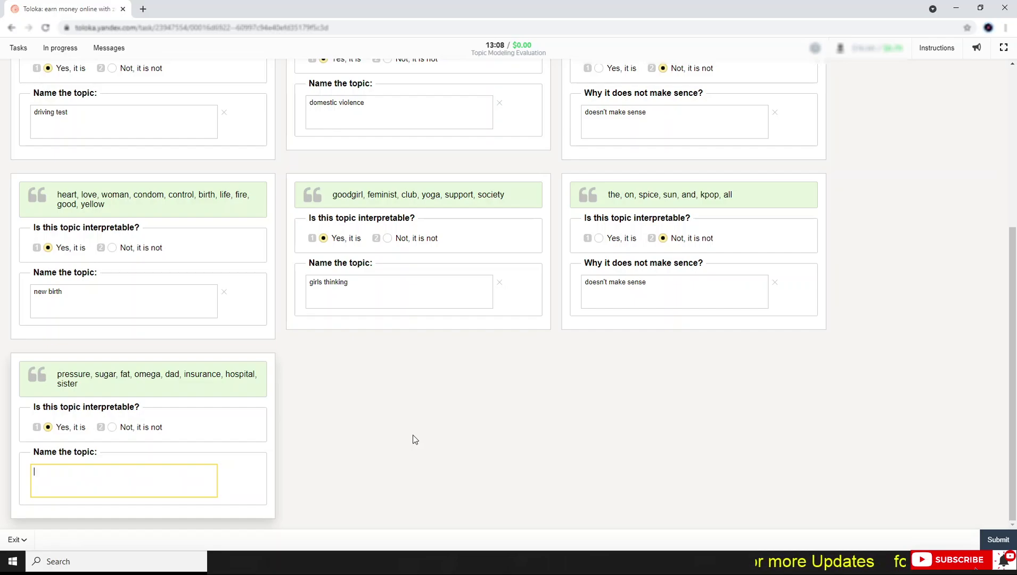
Enter "medical treatment" as the pressure/sugar topic name, then revise it to "treatment of sugar".
type("medical ")
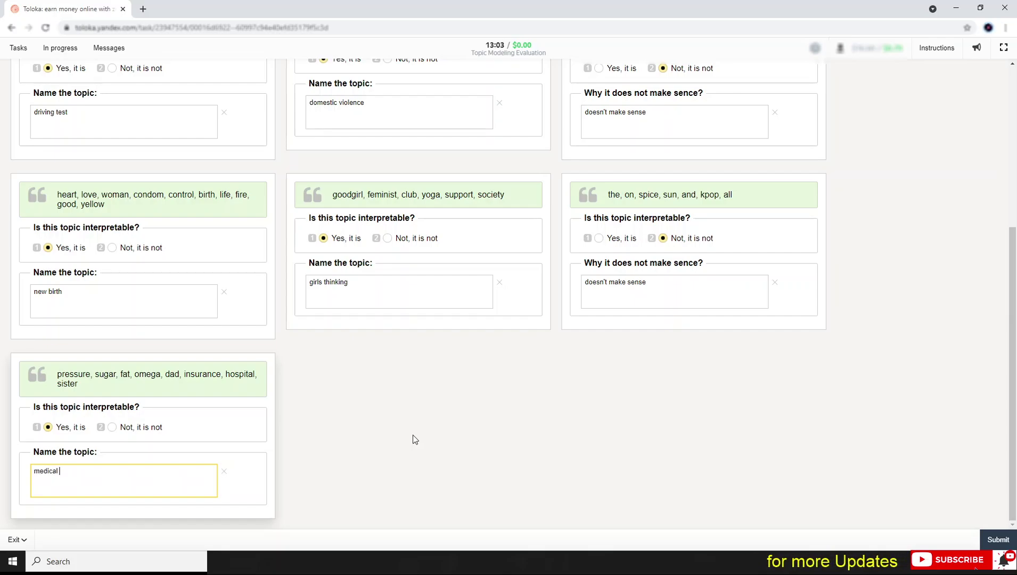
type("trea")
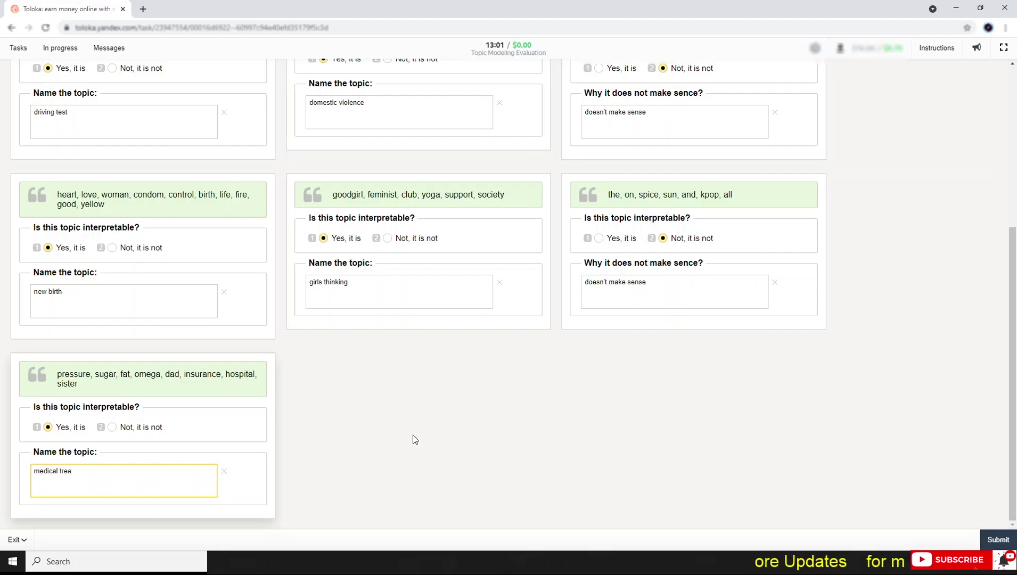
type("tment")
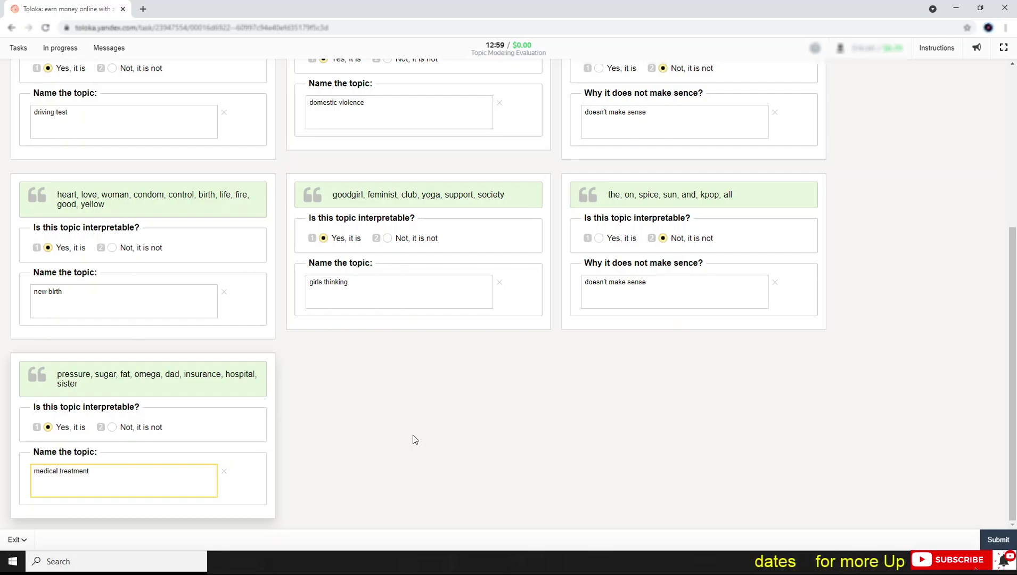
double_click(47, 470)
key("BackSpace")
type("of sugar")
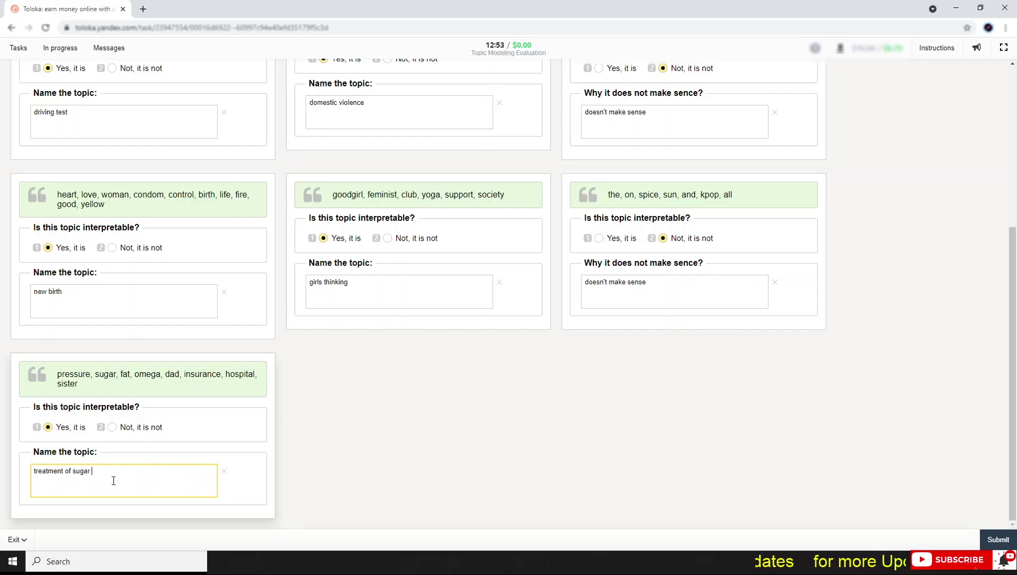
scroll(478, 404, "up", 5)
Submit the answers and review the warning that the heart/love words after 'fire' don't form a topic.
scroll(646, 356, "down", 3)
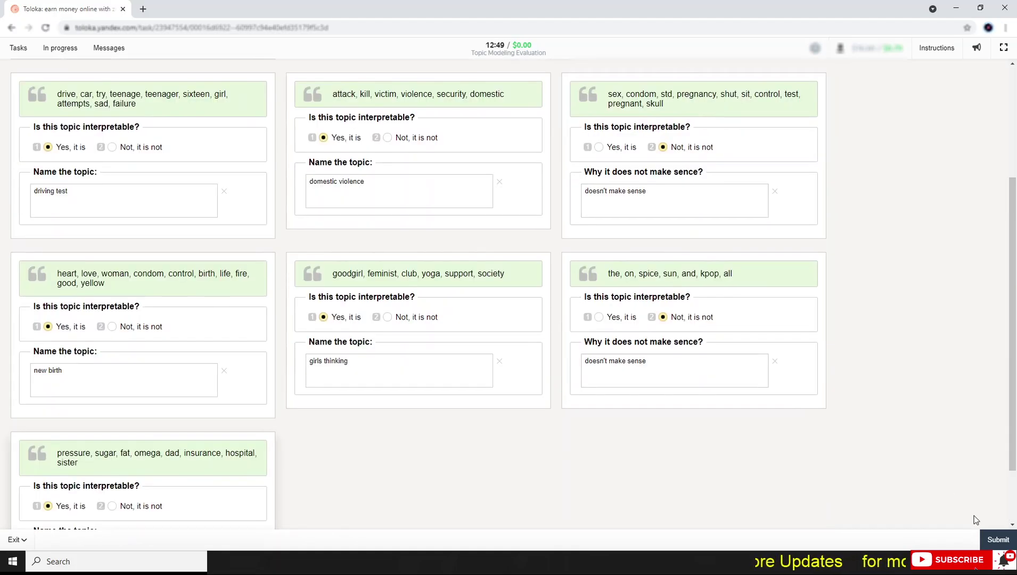
left_click(1005, 547)
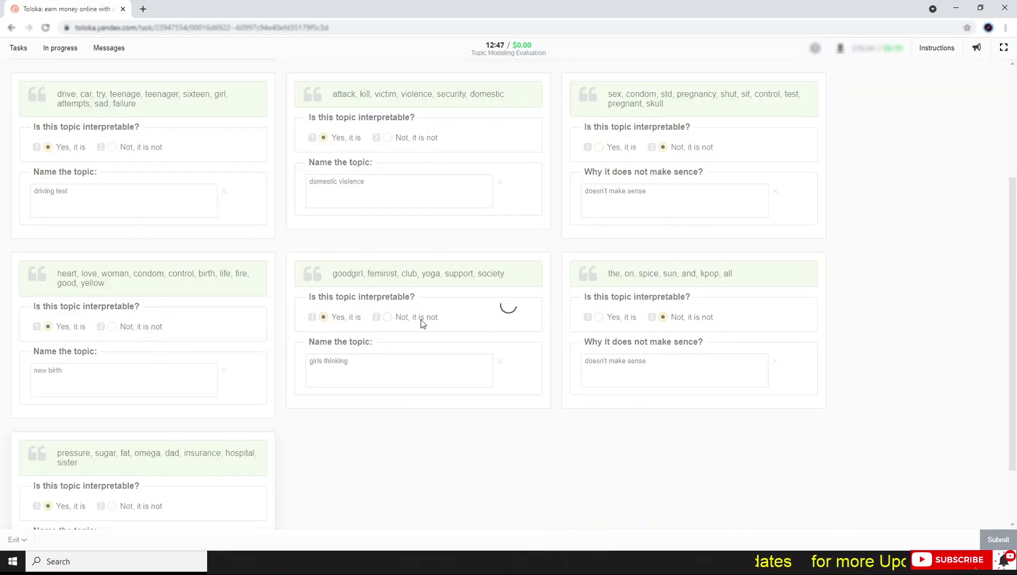
scroll(326, 303, "up", 3)
scroll(325, 303, "down", 5)
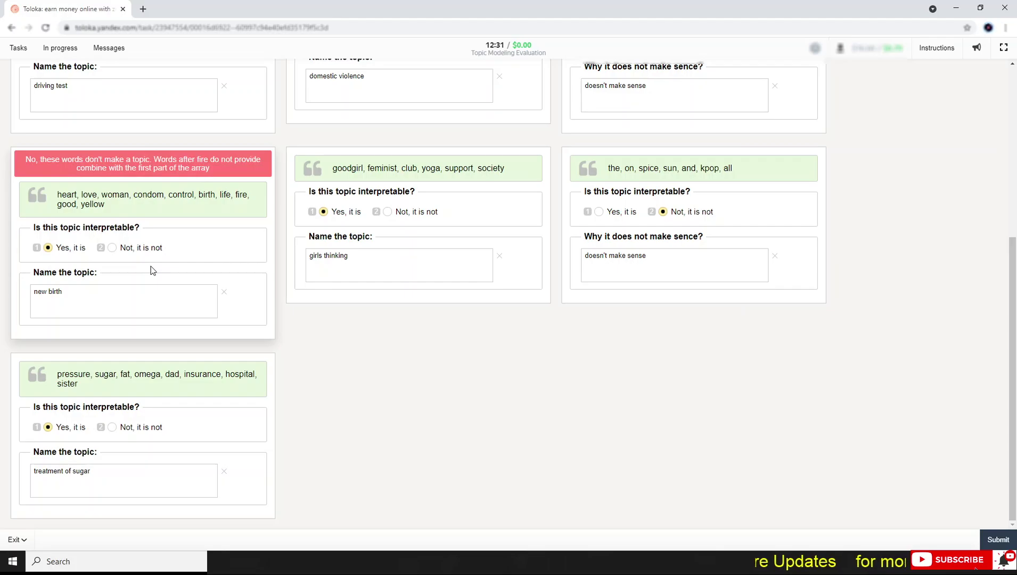
double_click(242, 194)
scroll(249, 264, "up", 5)
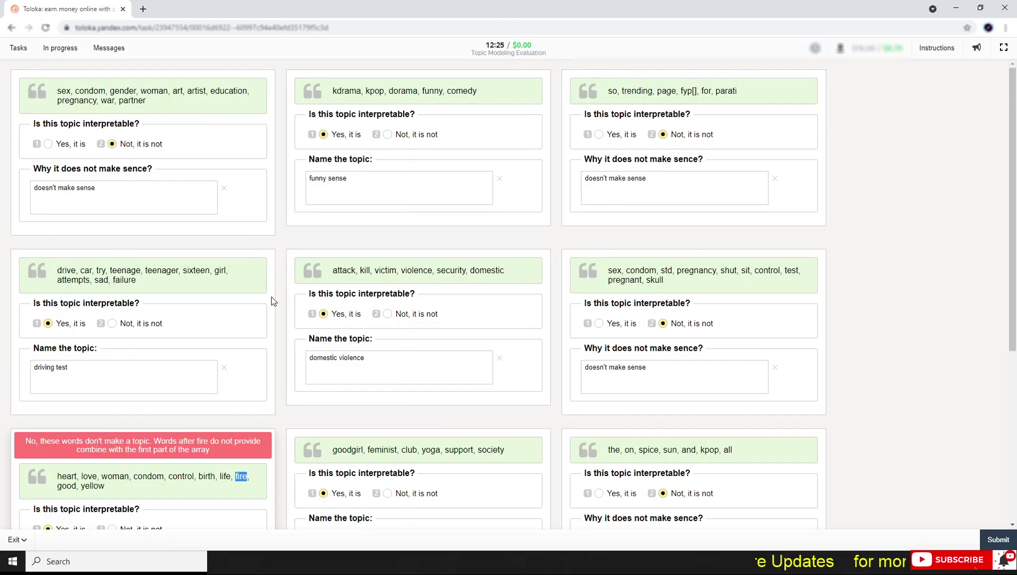
scroll(273, 302, "down", 3)
scroll(249, 237, "up", 3)
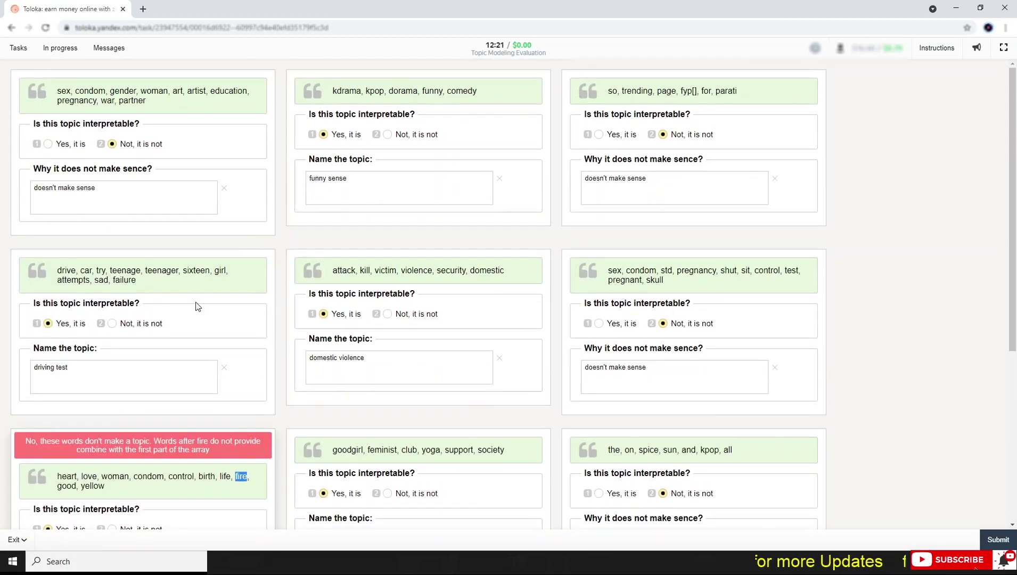
scroll(235, 280, "down", 3)
scroll(235, 283, "up", 3)
scroll(239, 291, "down", 1)
scroll(239, 291, "up", 1)
scroll(224, 273, "down", 5)
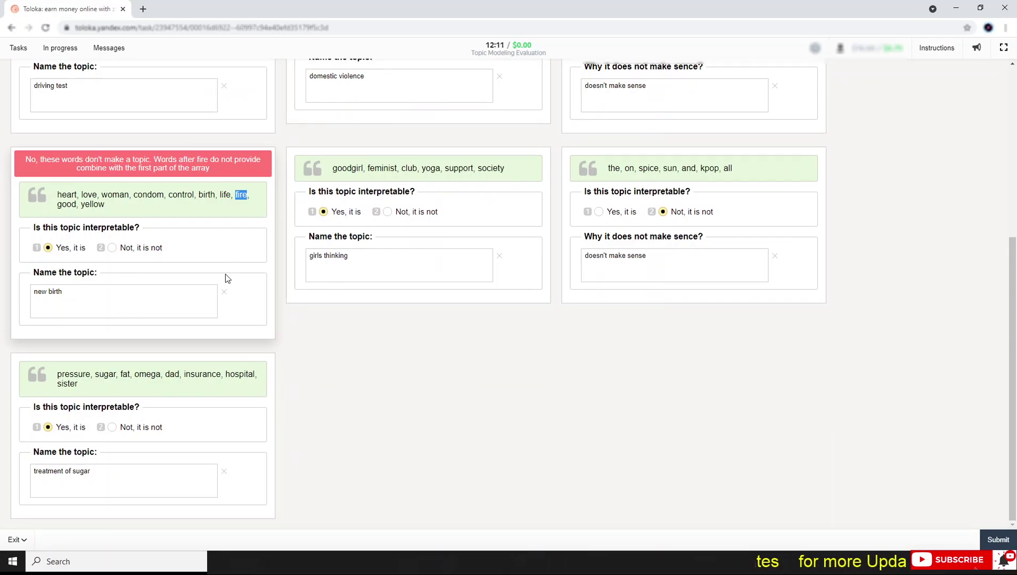
scroll(225, 278, "up", 5)
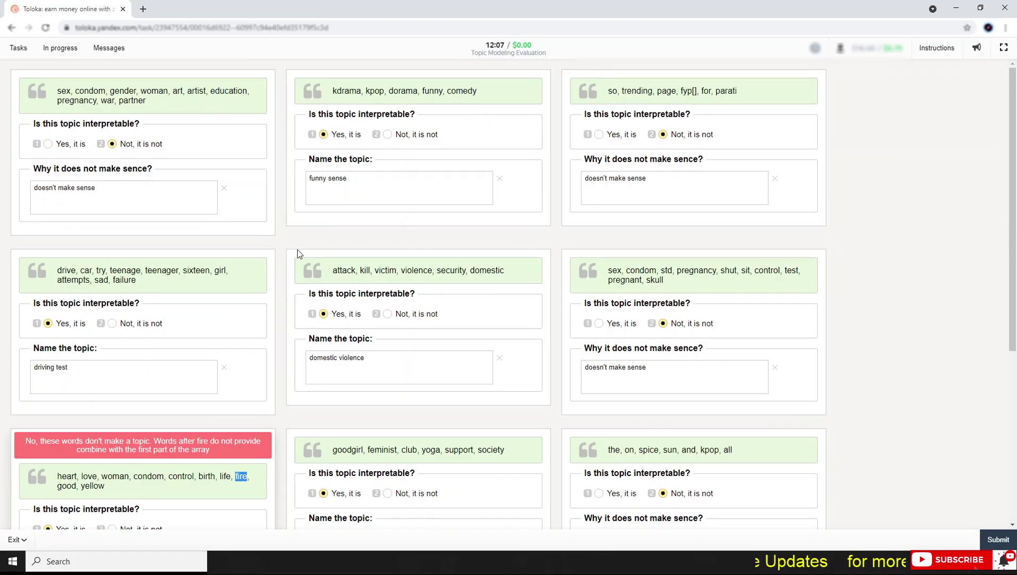
scroll(296, 254, "down", 3)
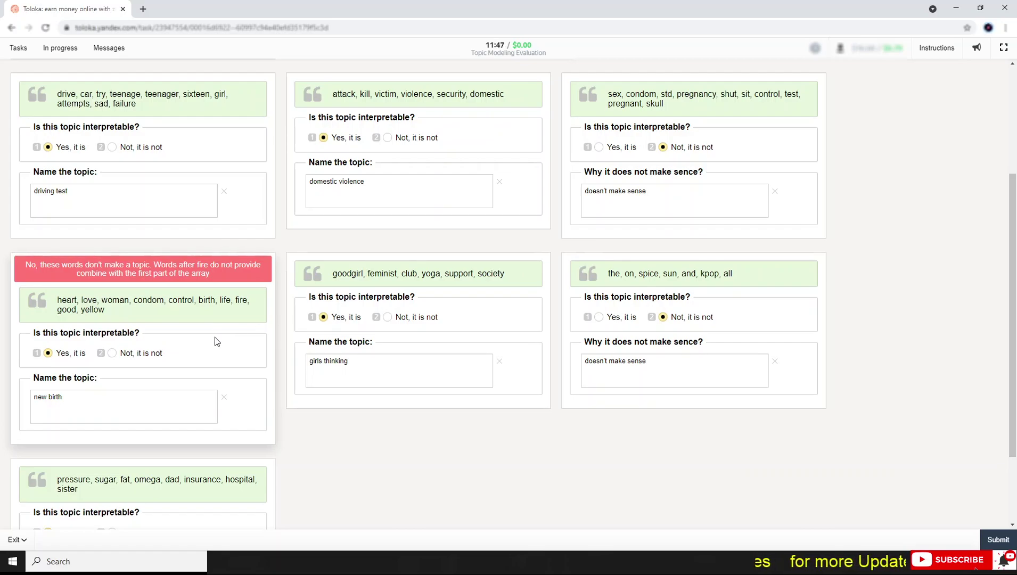
scroll(215, 337, "up", 3)
Switch the heart/love card to 'Not, it is not' with the pasted reason "doesn't make sense".
scroll(215, 337, "down", 3)
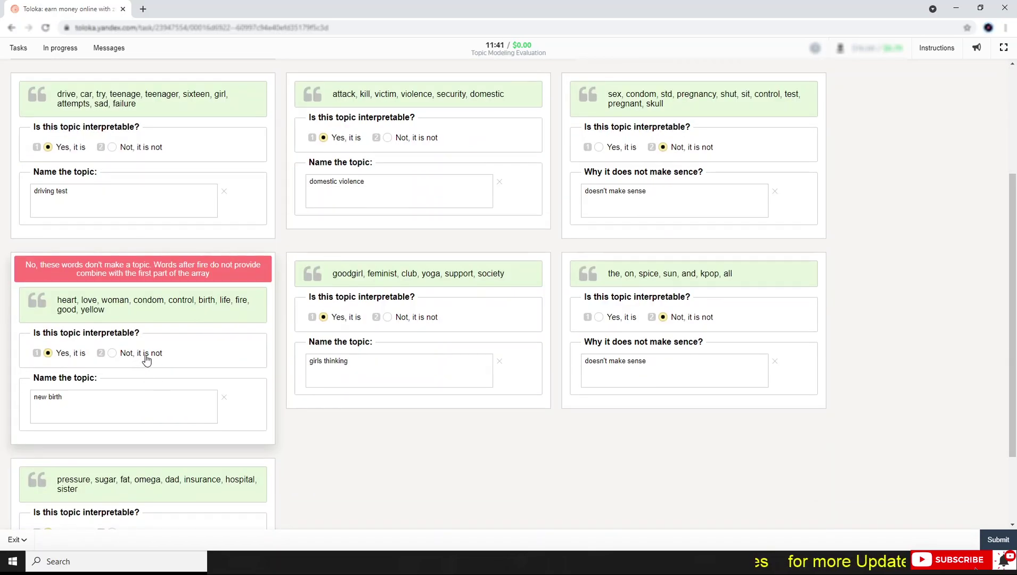
left_click(146, 356)
left_click(141, 381)
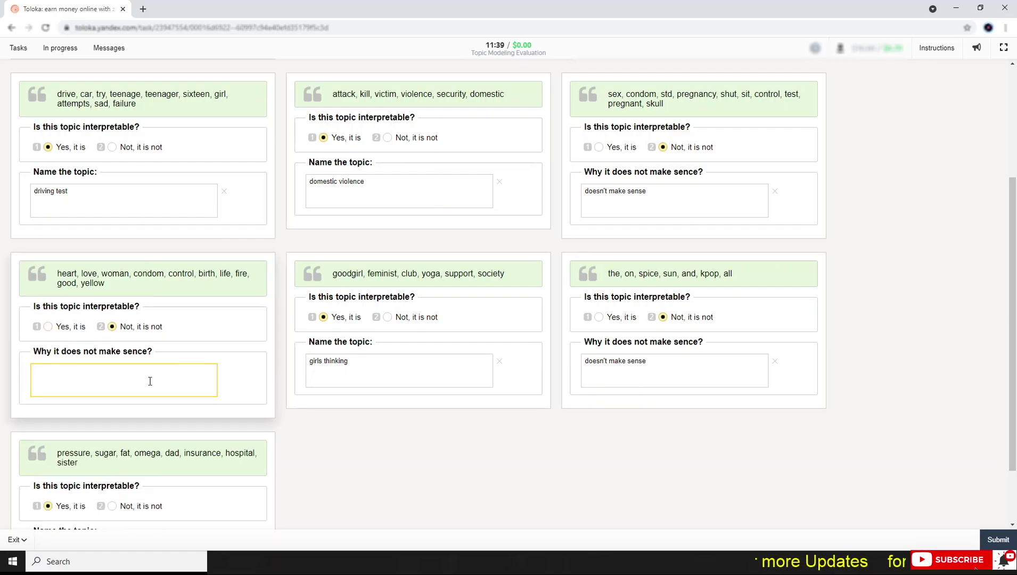
type("doesn't make sense")
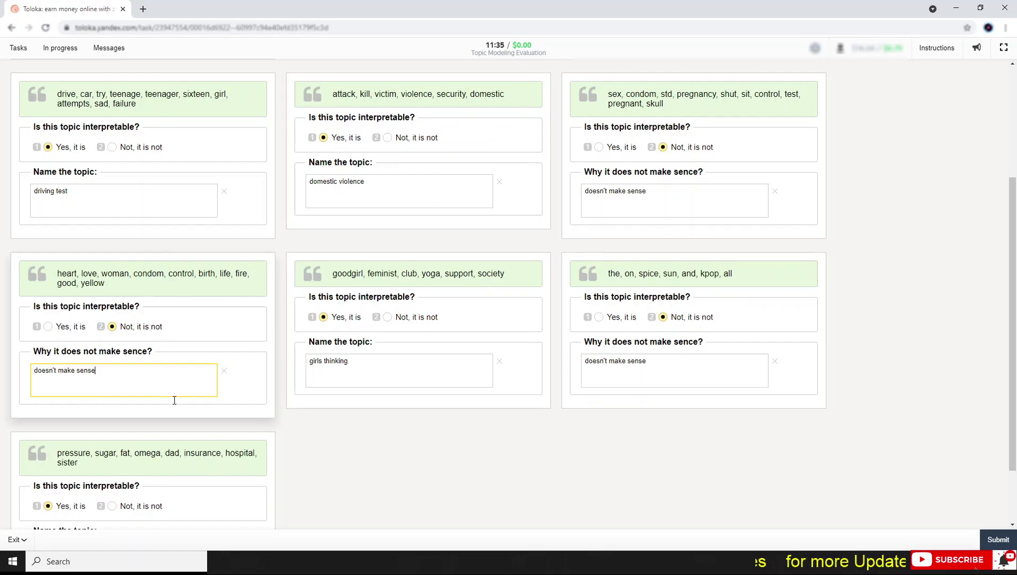
scroll(251, 401, "up", 3)
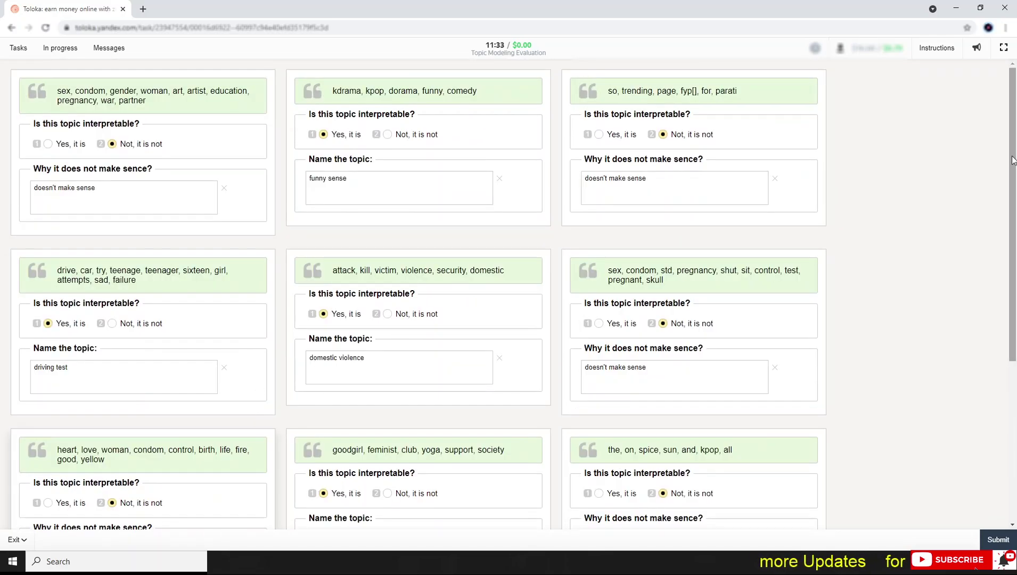
left_click_drag(1014, 161, 1014, 168)
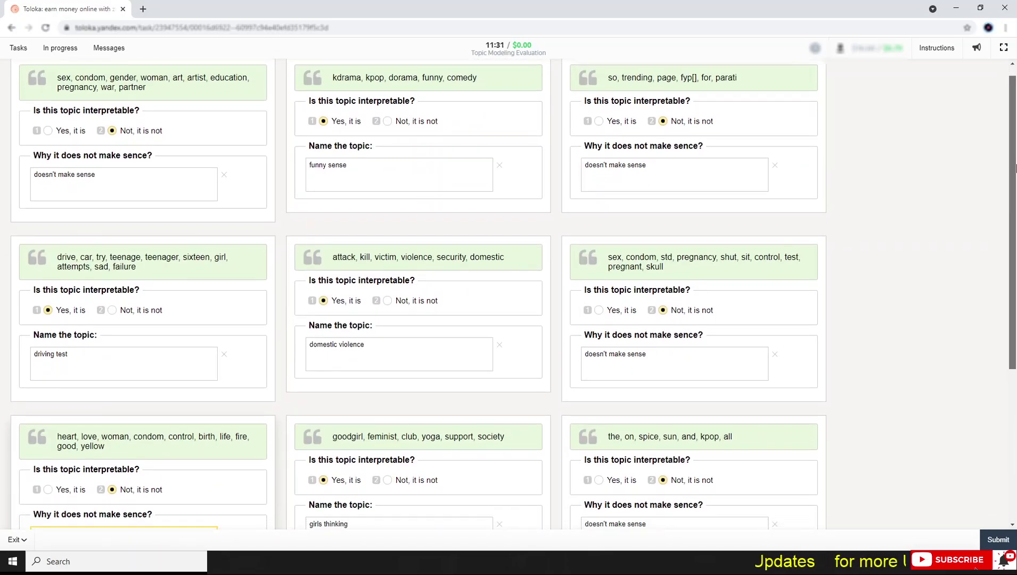
mouse_move(1015, 168)
left_mouse_down()
mouse_move(1015, 329)
mouse_move(1015, 173)
left_mouse_up()
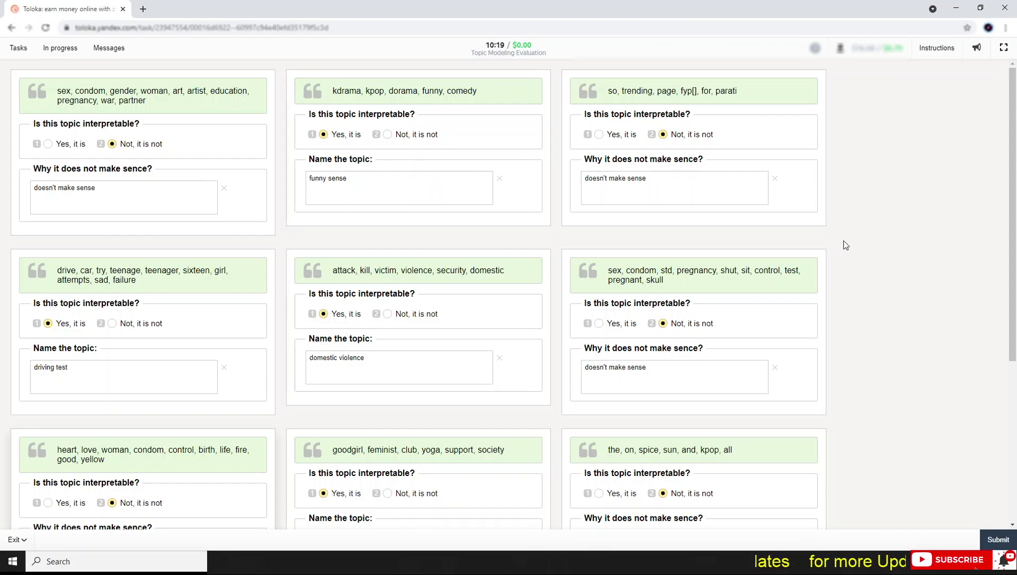
Submit the training and check the result: passed with score 90, tasks unlocked at $0.01.
scroll(841, 362, "down", 3)
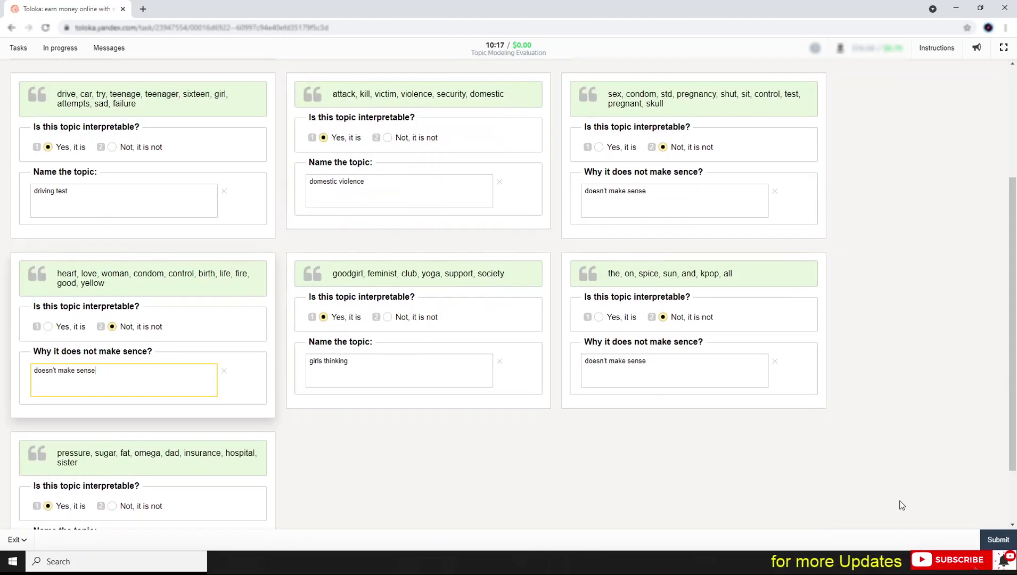
left_click(998, 540)
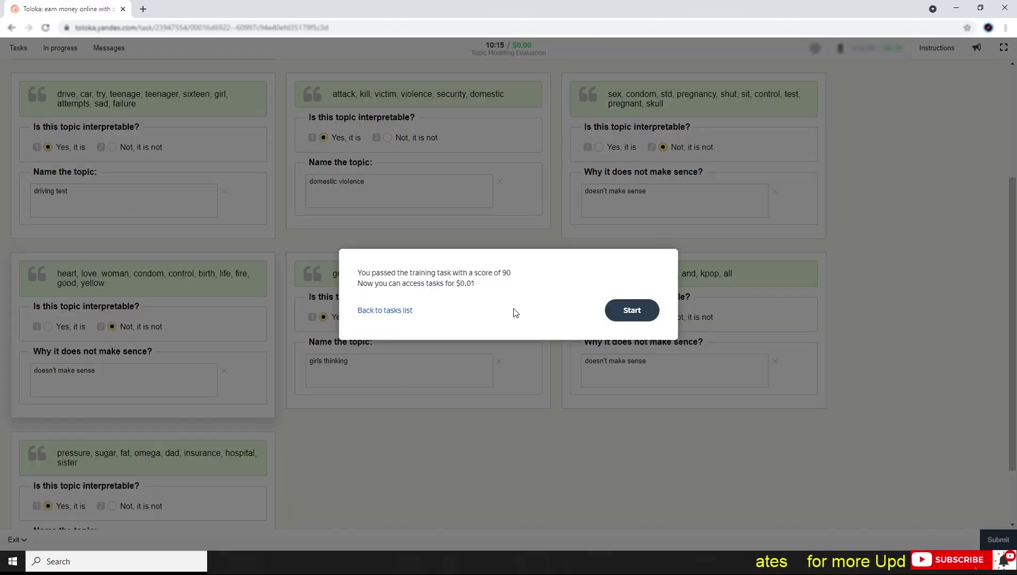
double_click(506, 272)
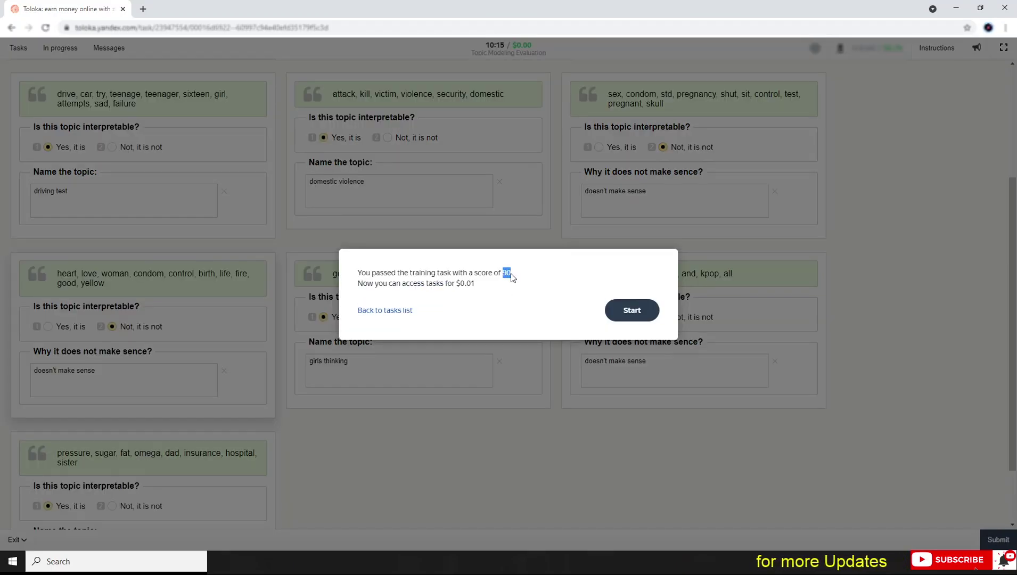
double_click(471, 285)
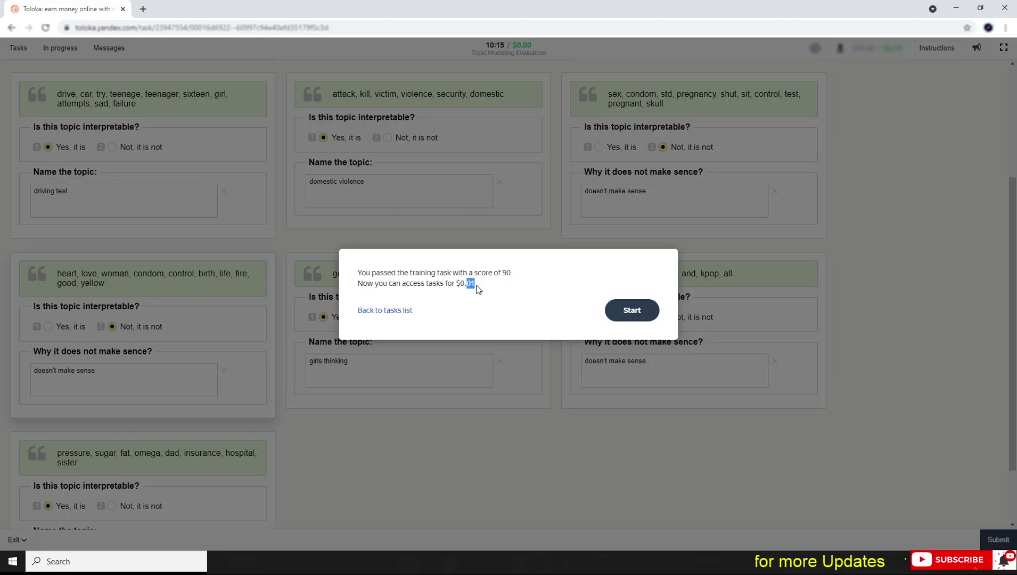
left_click(471, 276)
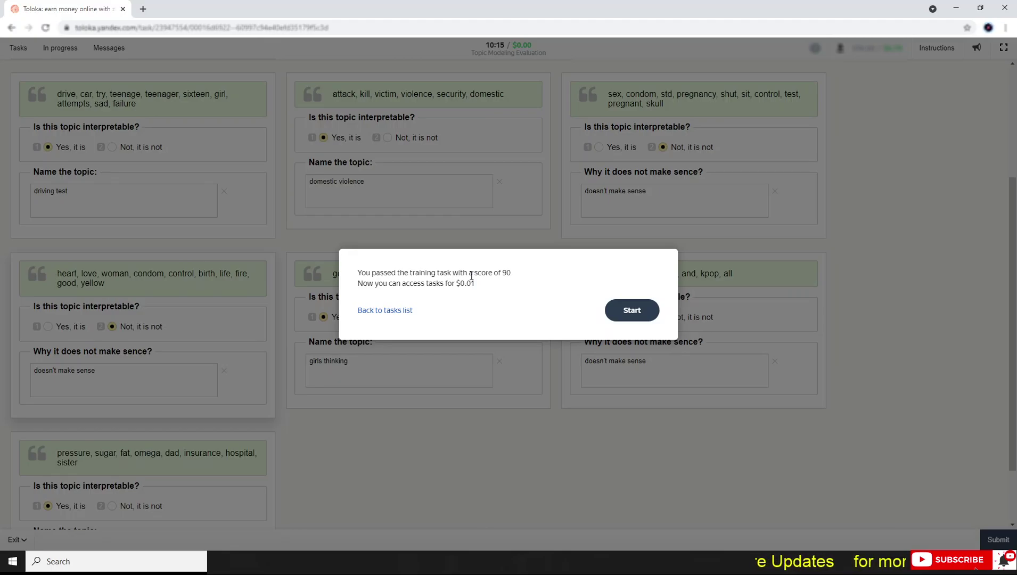